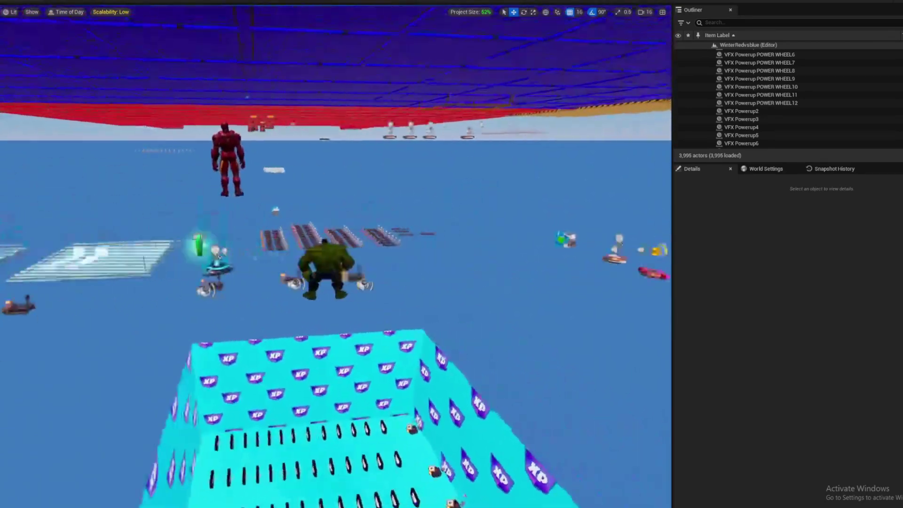
right_click_drag(335, 249, 221, 258)
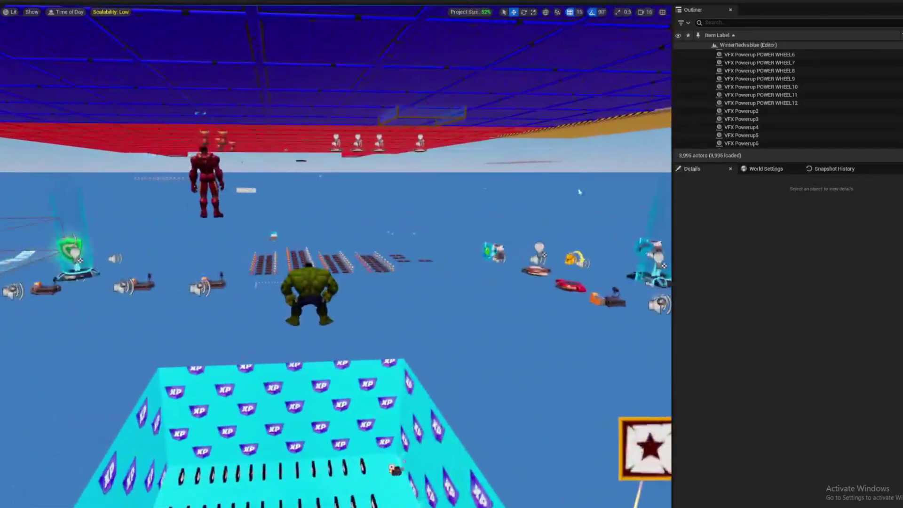
key("w")
right_click_drag(312, 227, 339, 247)
right_click_drag(178, 449, 172, 395)
key("w")
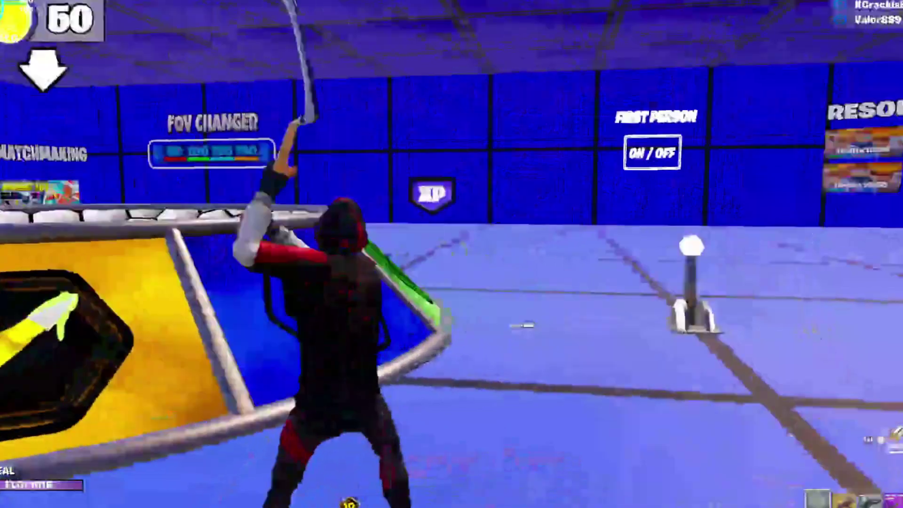
Step: Playtest the power wheel in the game by claiming a power at its lever and circling the wheel
key("w")
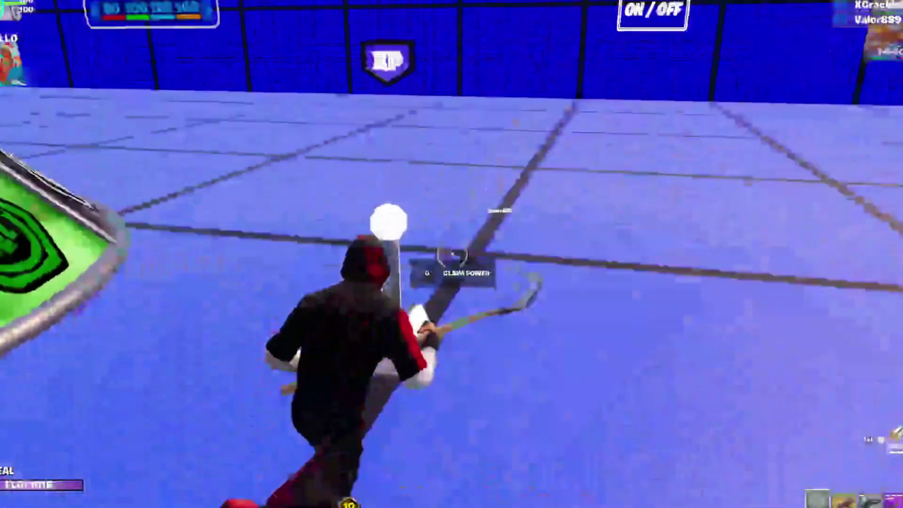
key("g")
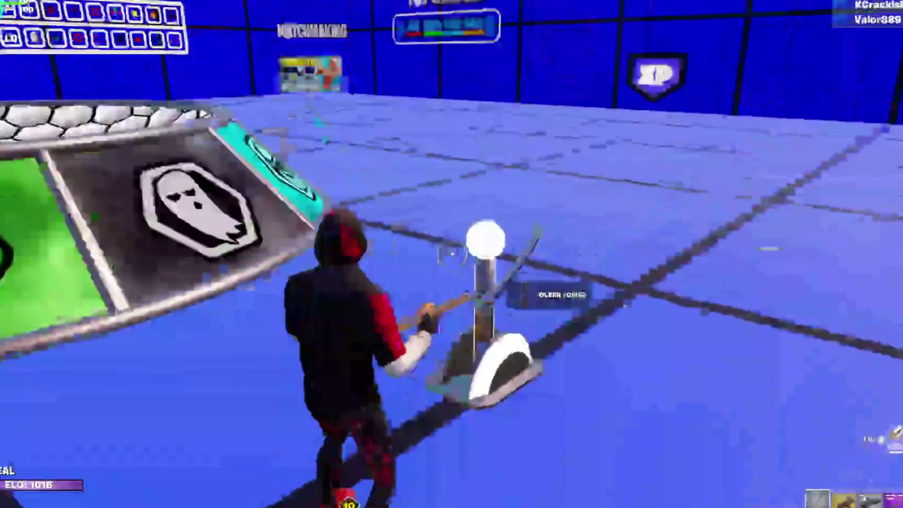
key("w")
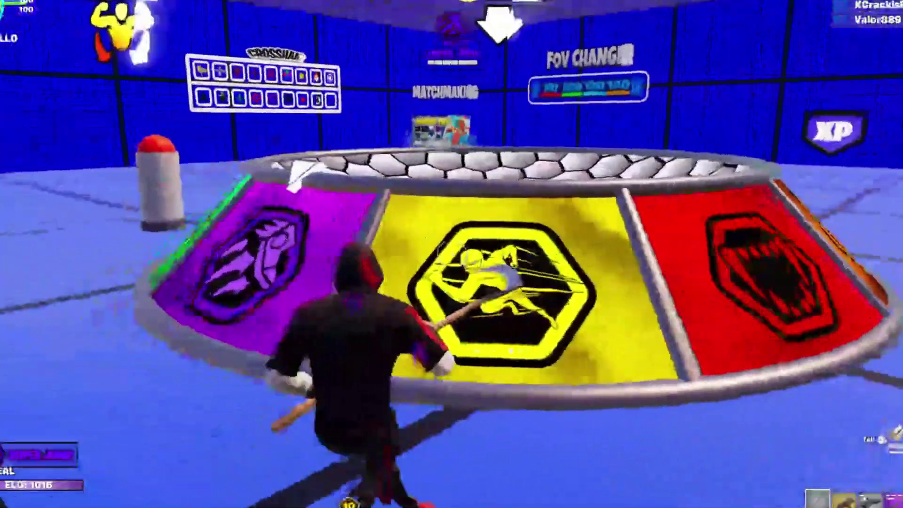
key("a")
key("d")
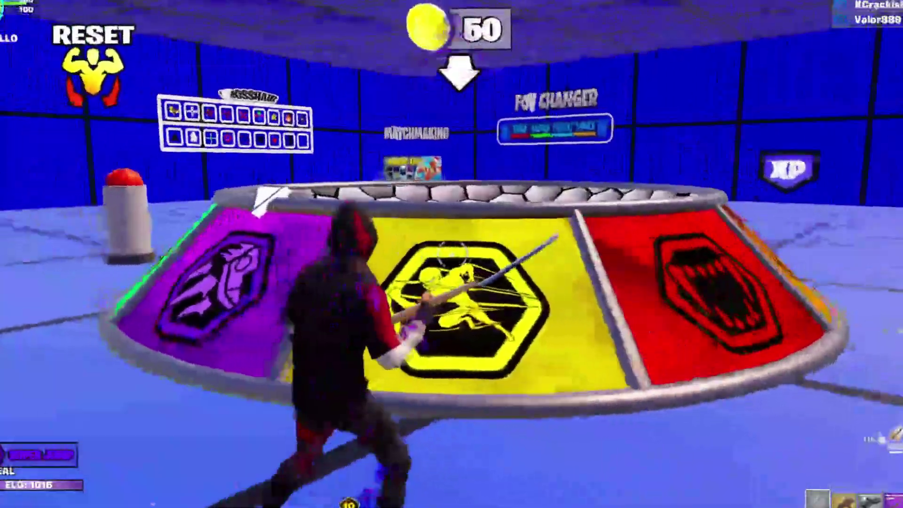
key("d")
key("w")
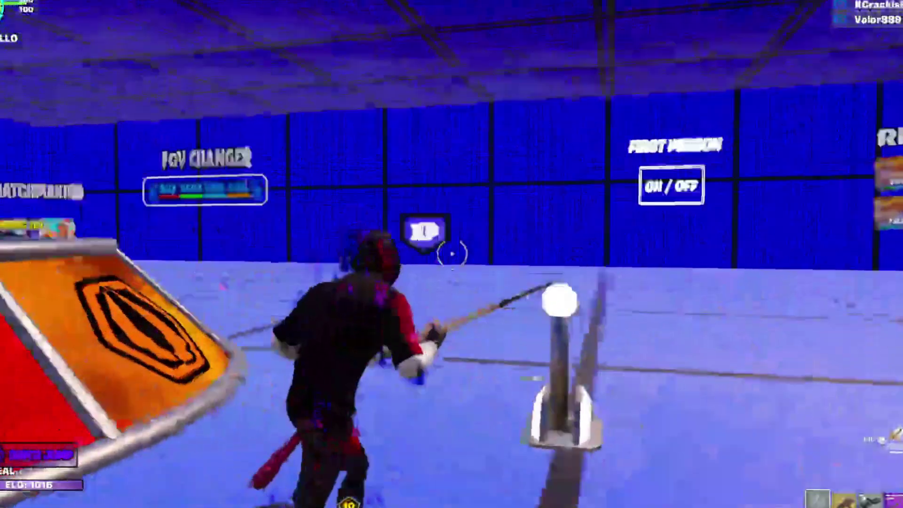
Step: Claim another power at the wheel's lever and try out the weapons around the wheel
key("d")
key("e")
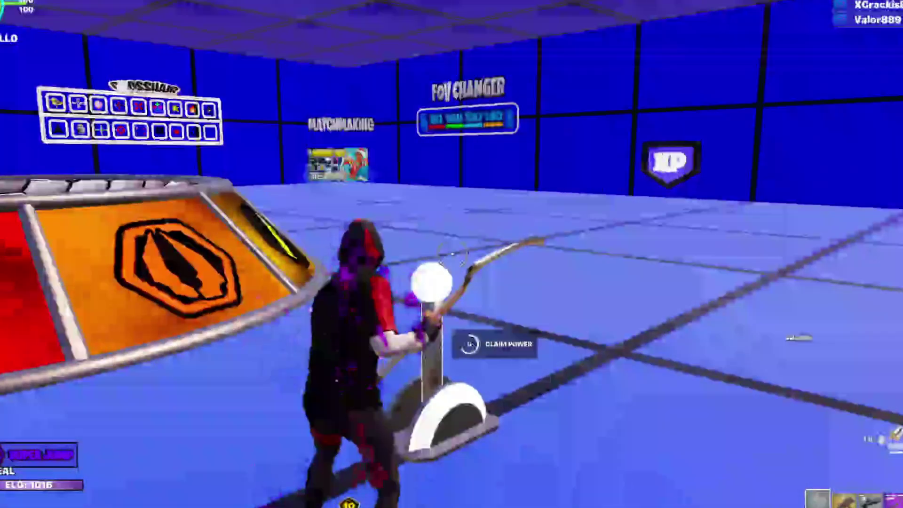
key("a")
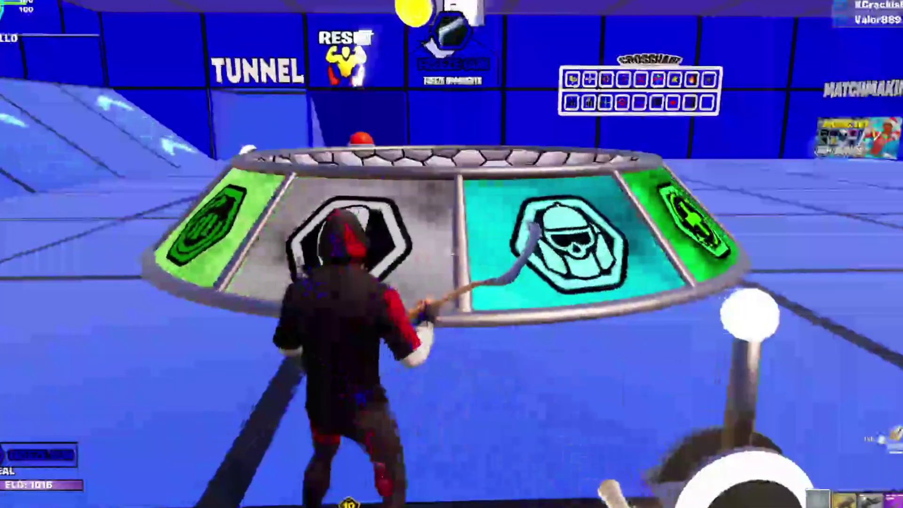
key("d")
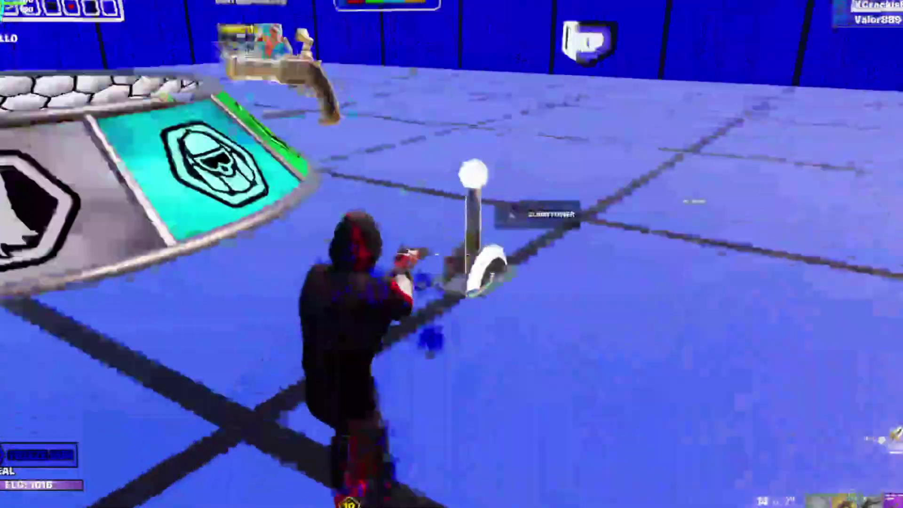
key("d")
key("s")
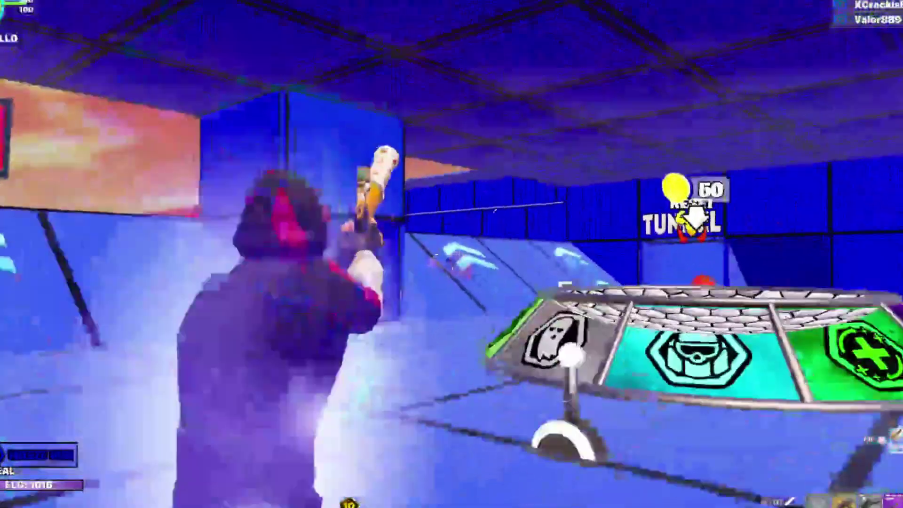
key("w")
key("w")
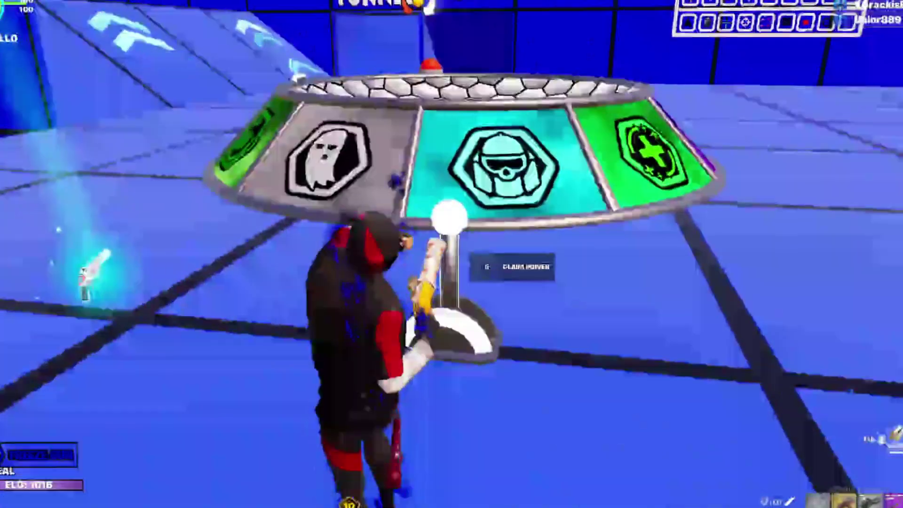
key("a")
key("d")
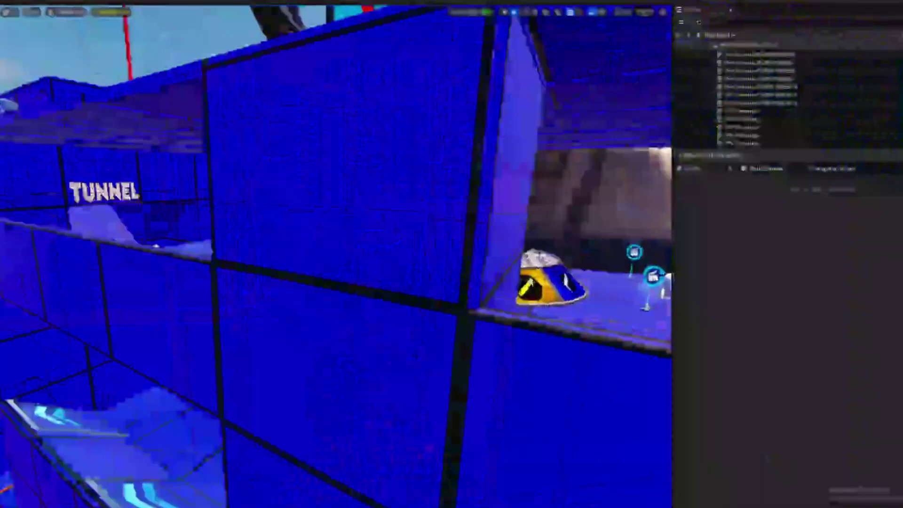
Step: Open the Models folder inside PowersWheelAssets in the project content, with an empty stretch of the blue floor in view
key("w")
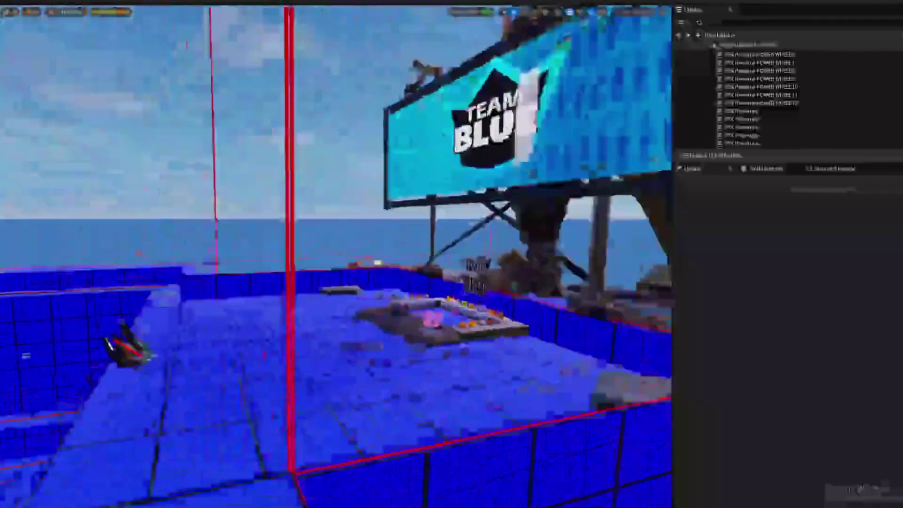
key("ctrl+space")
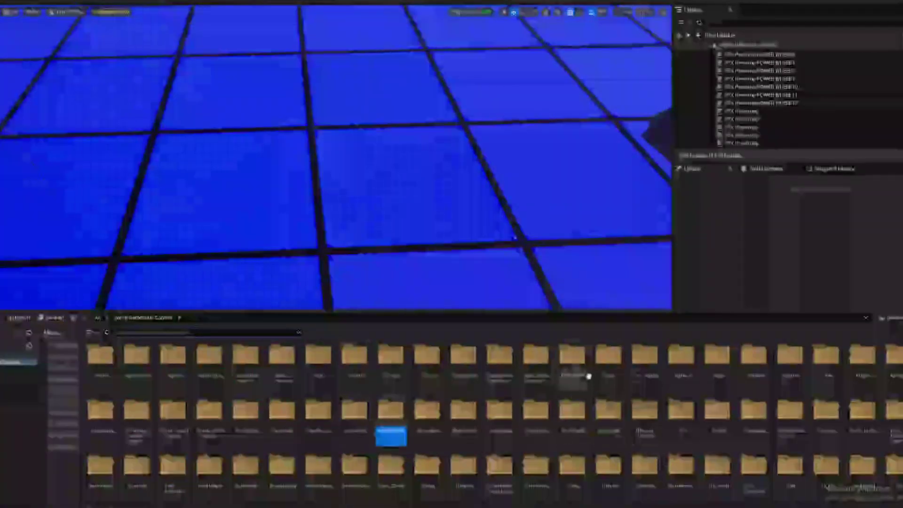
left_click(683, 411)
scroll(686, 429, "down", 1)
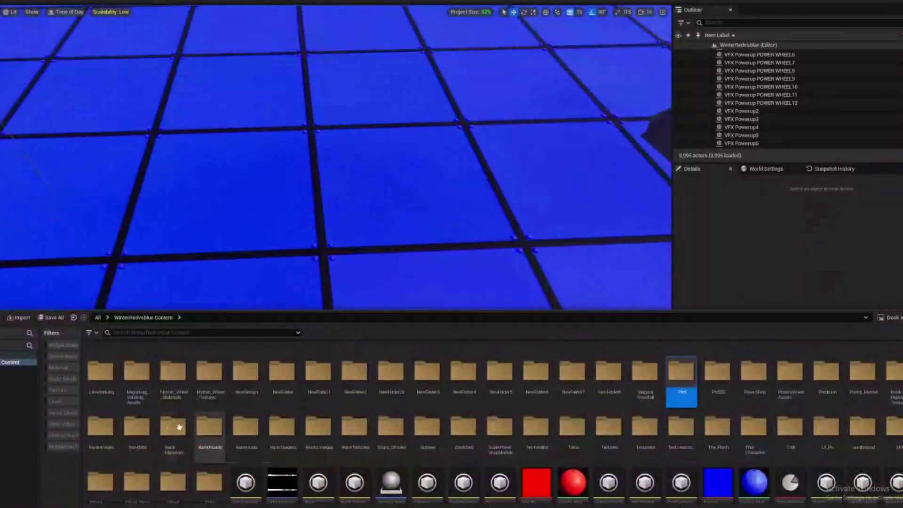
scroll(162, 423, "down", 1)
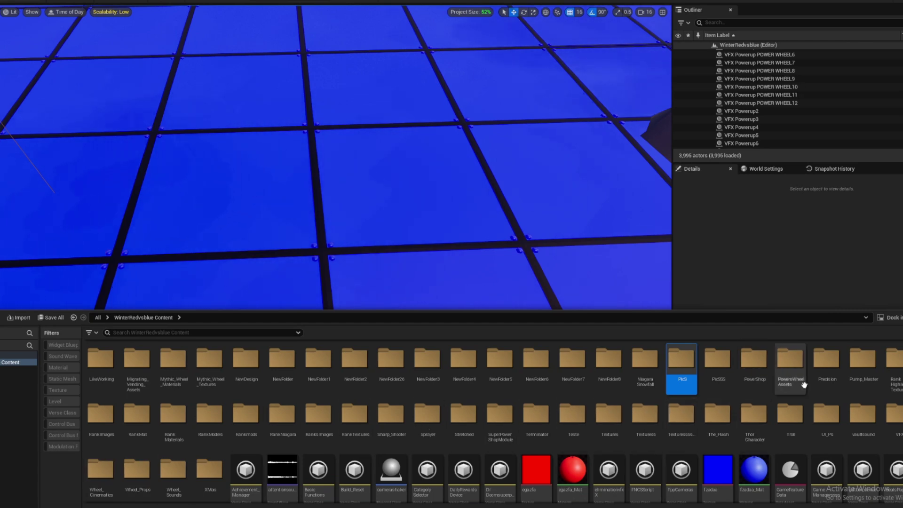
double_click(784, 382)
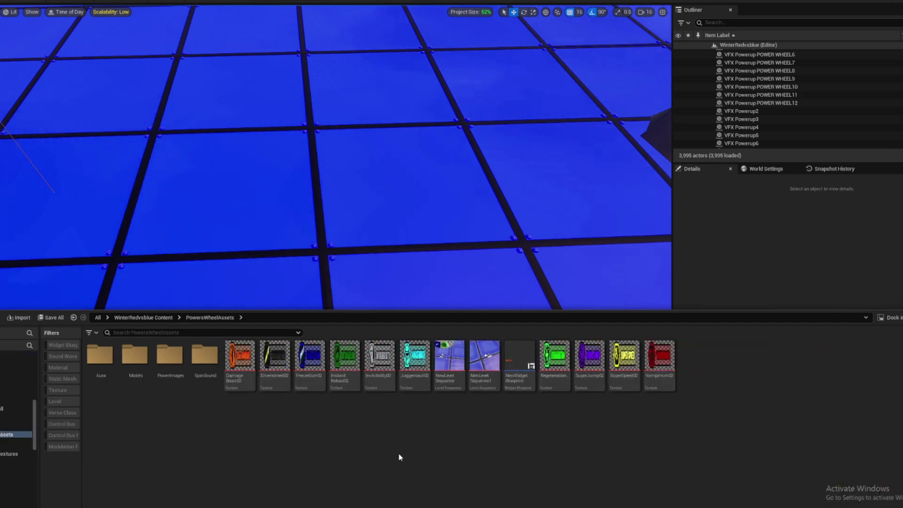
double_click(132, 357)
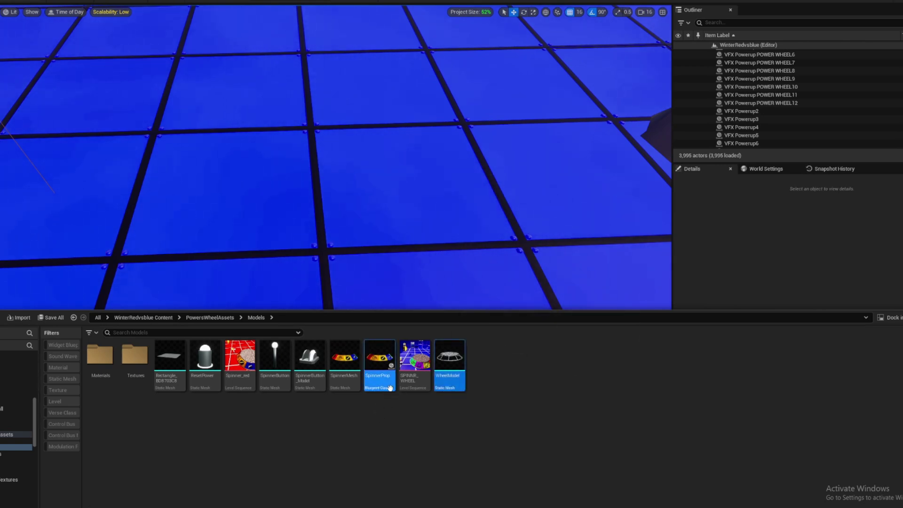
Step: Place the SpinnerProp and WheelModel assets together on the blue floor at about X -64, Y -10448
left_click_drag(371, 382, 298, 103)
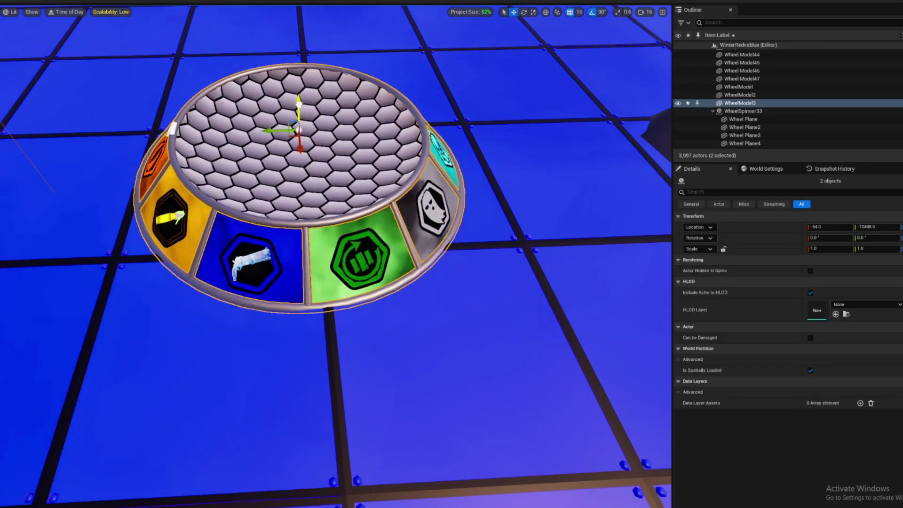
key("s")
right_click_drag(298, 120, 480, 89)
key("a")
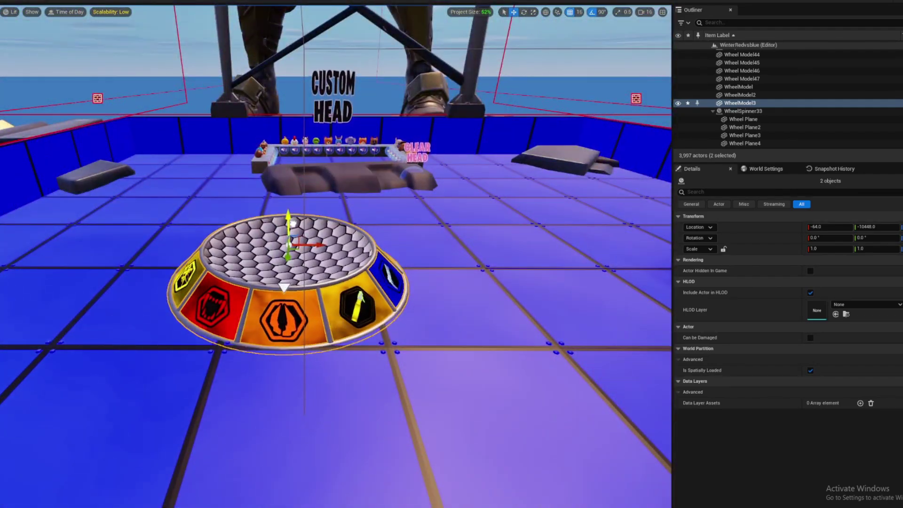
key("d")
right_click_drag(343, 309, 235, 338)
key("w")
key("s")
Step: Select the placed spinner prop and wheel model together and move them to about X 144, Y -10544
left_click(288, 326)
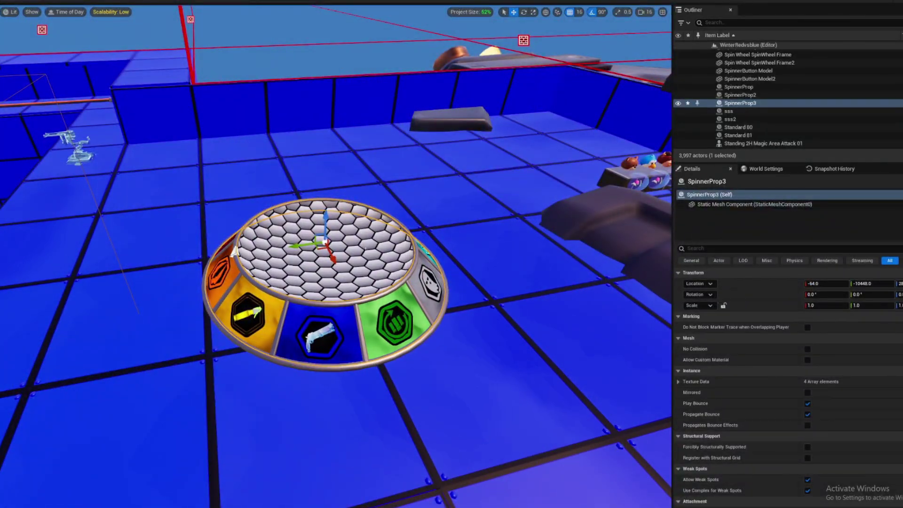
left_click(269, 244, "ctrl")
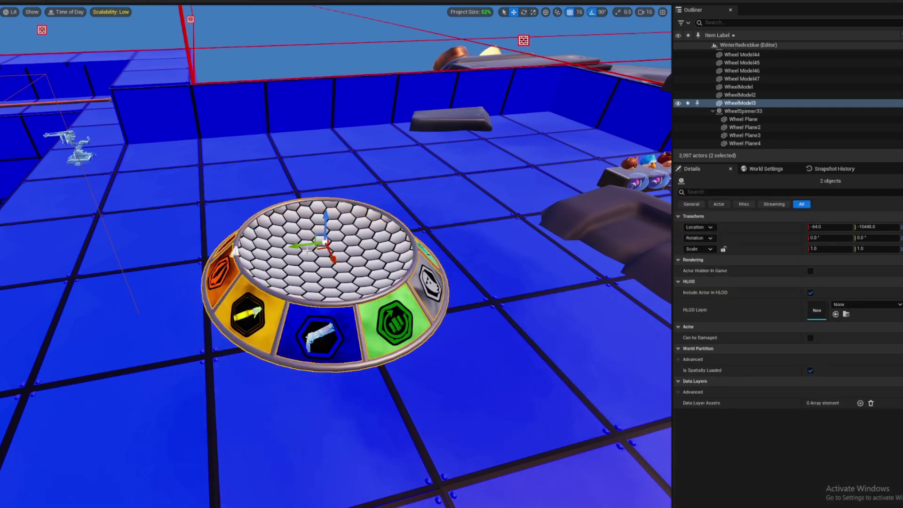
left_click_drag(302, 245, 379, 290)
right_click_drag(379, 291, 465, 350)
Step: Place SpinnerButton_Model and SpinnerButton together on the floor beside the wheel at about X 848, Y -10576
key("ctrl+space")
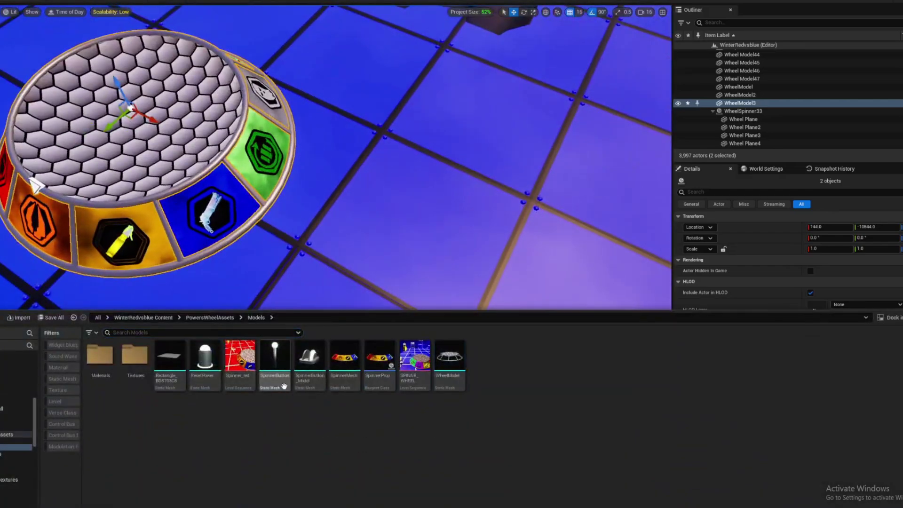
left_click_drag(327, 238, 337, 240)
key("ctrl+space")
left_click_drag(273, 374, 311, 271)
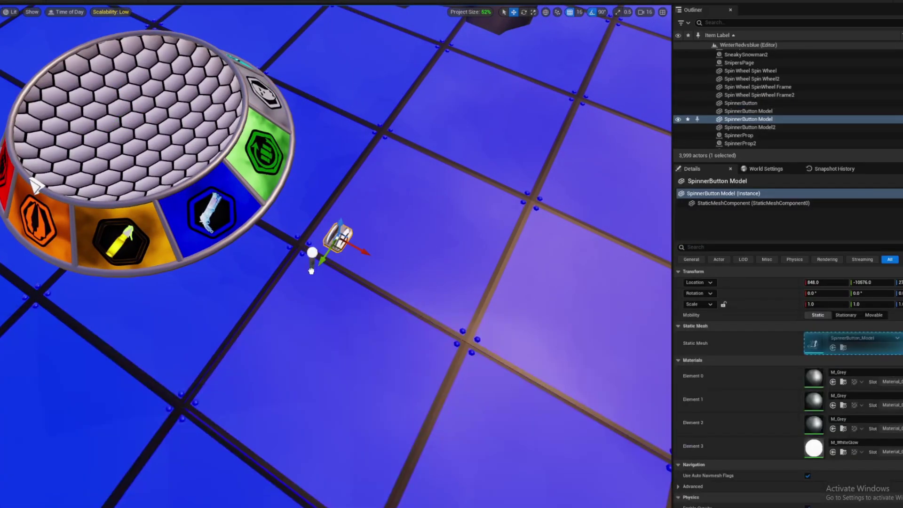
left_click(337, 235)
key("ctrl+space")
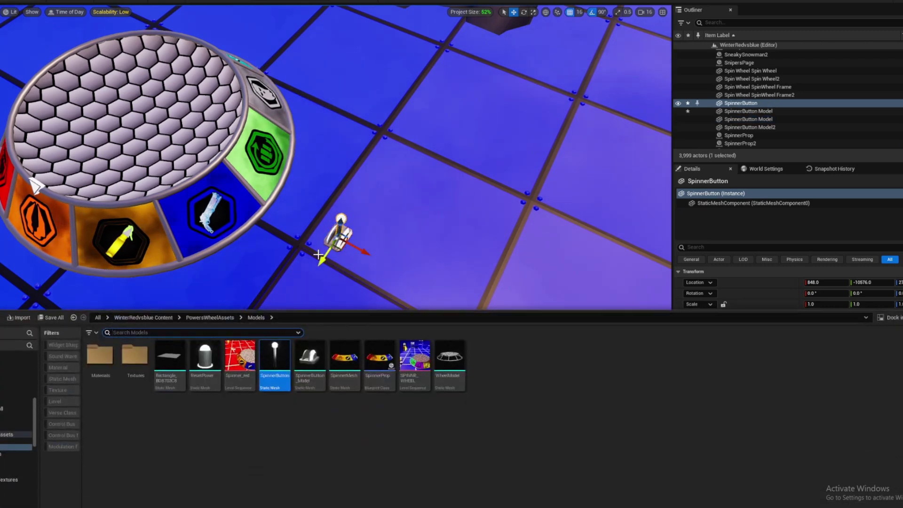
left_click(335, 233)
right_click_drag(324, 301, 344, 288)
key("ctrl+space")
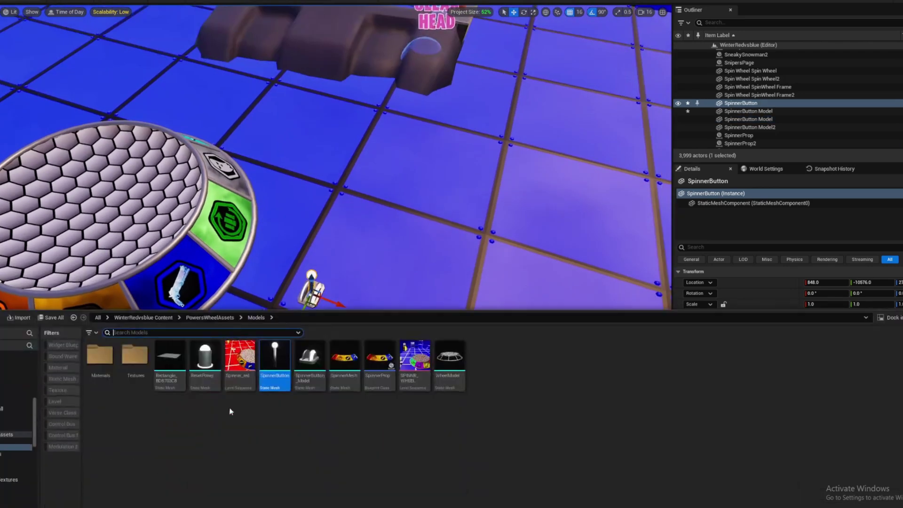
right_click_drag(279, 289, 311, 283)
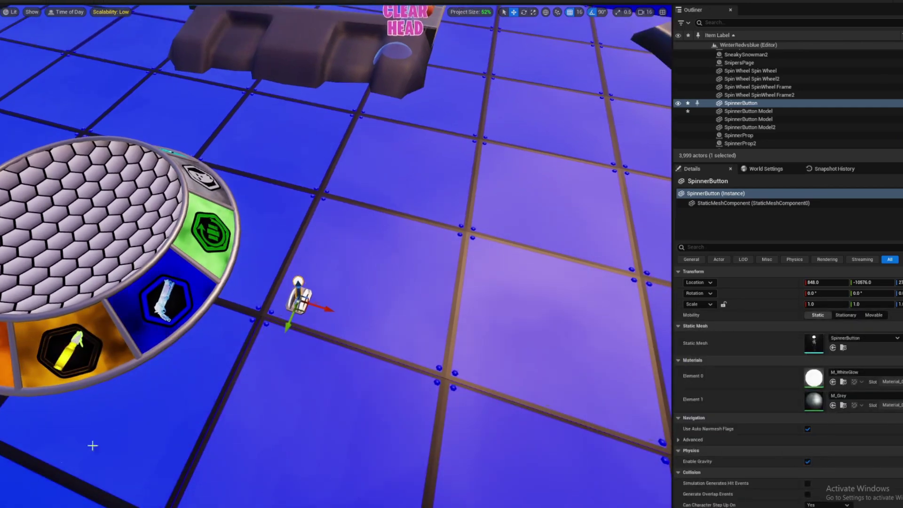
key("ctrl+space")
Step: Delete the spinner button and its base from beside the wheel
left_click(301, 271)
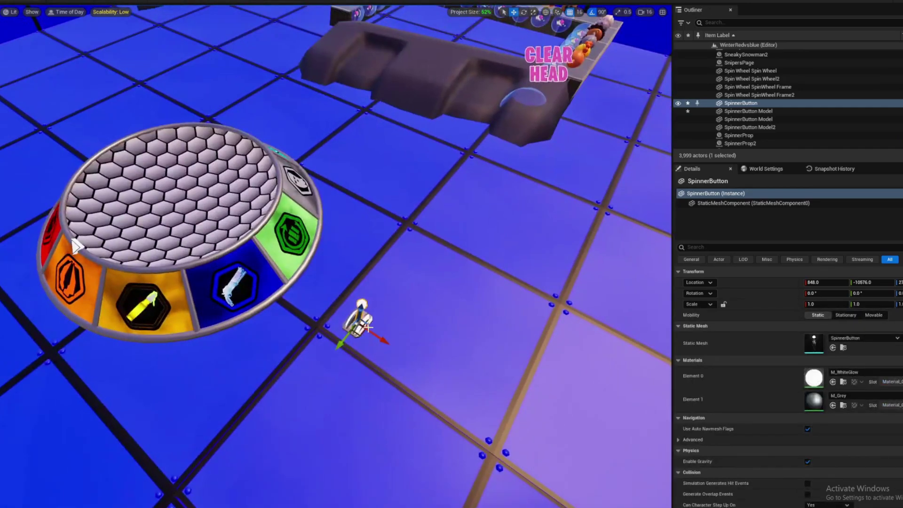
key("Delete")
left_click(360, 324)
key("Delete")
right_click_drag(314, 367, 329, 381)
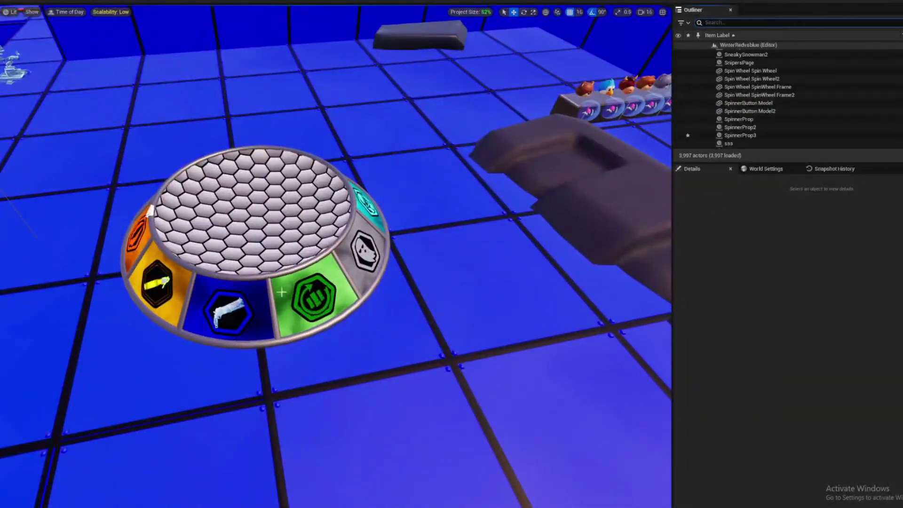
Step: Search the project content for "verse", place the ui1 Verse device beside the wheel and expand its General_Devices settings
key("ctrl+space")
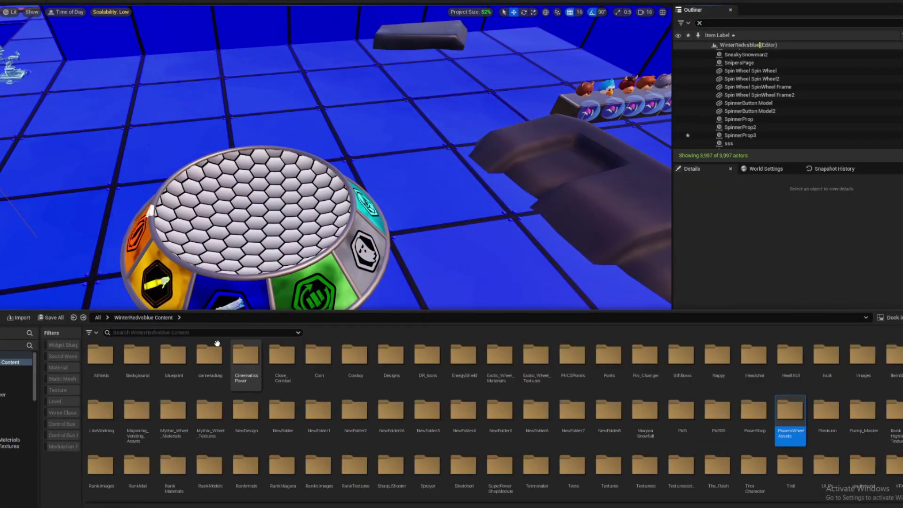
left_click(219, 333)
type("verse")
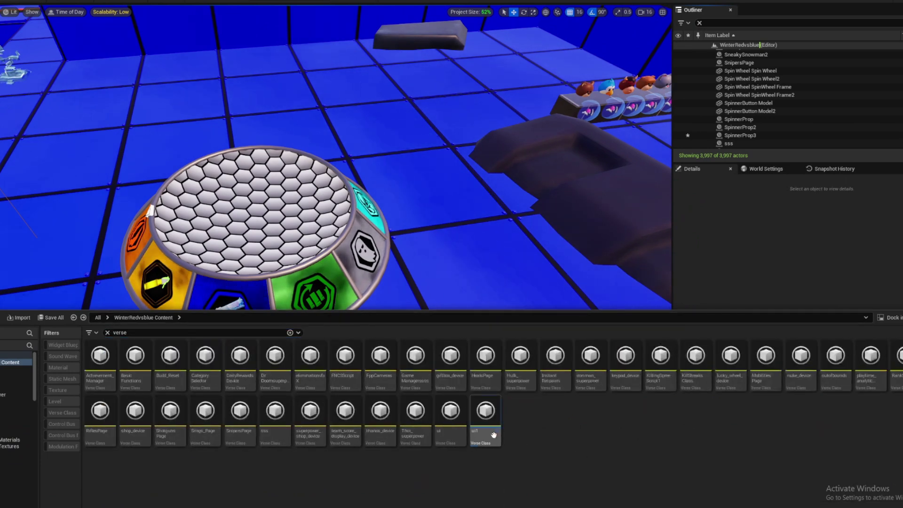
left_click_drag(493, 435, 465, 233)
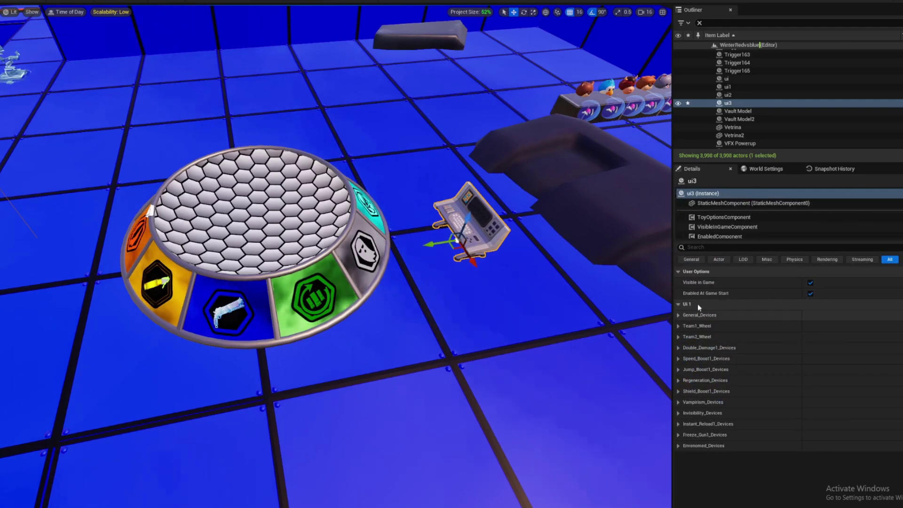
left_click(680, 316)
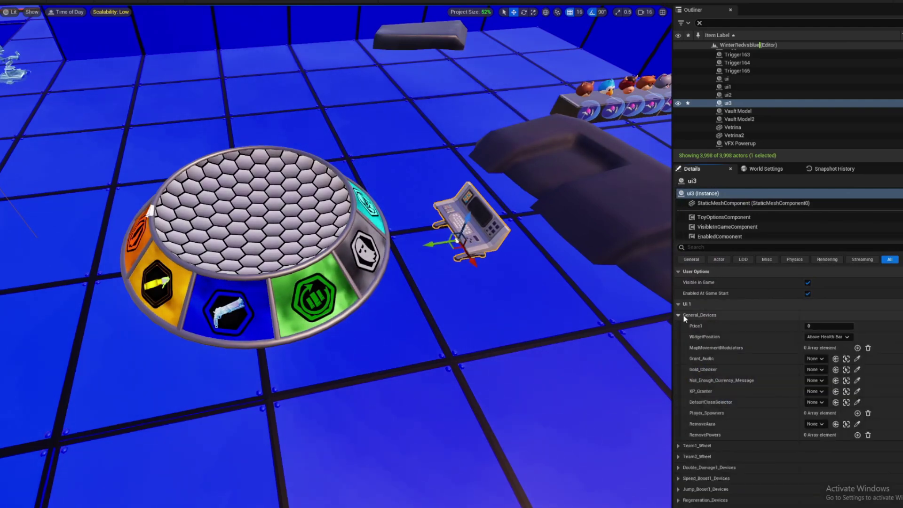
right_click_drag(428, 383, 379, 376)
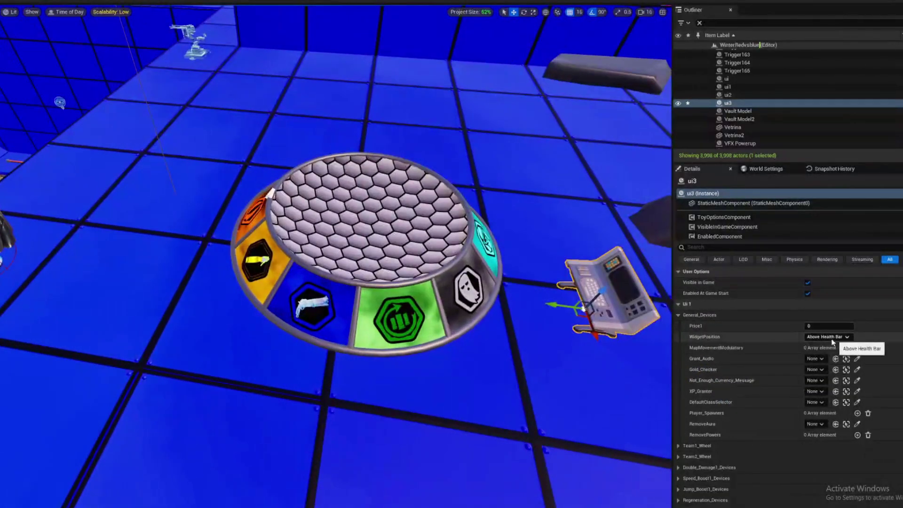
Step: Set Price1 to 50 and turn off Visible in Game for the ui3 device
type("50")
key("Return")
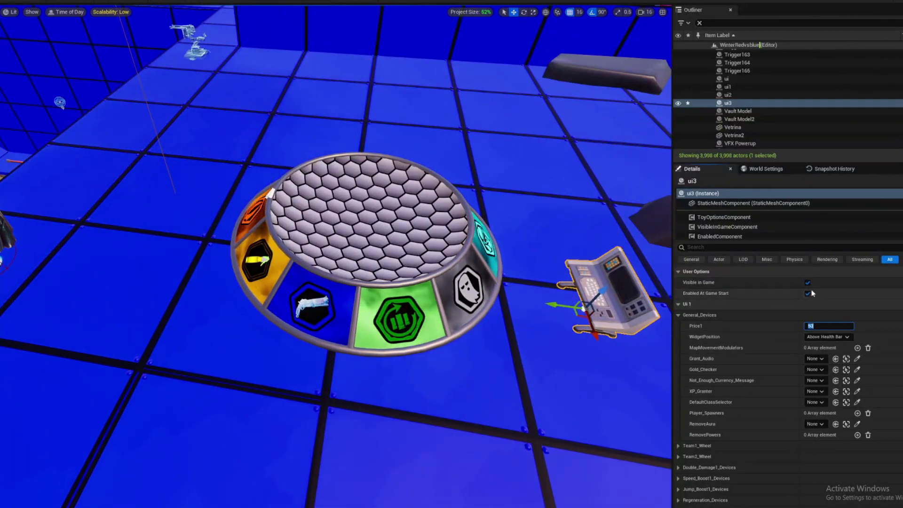
Step: Find the audio player at the XP platform and assign Audio Player5 as the ui3 device's Grant_Audio
left_click(810, 359)
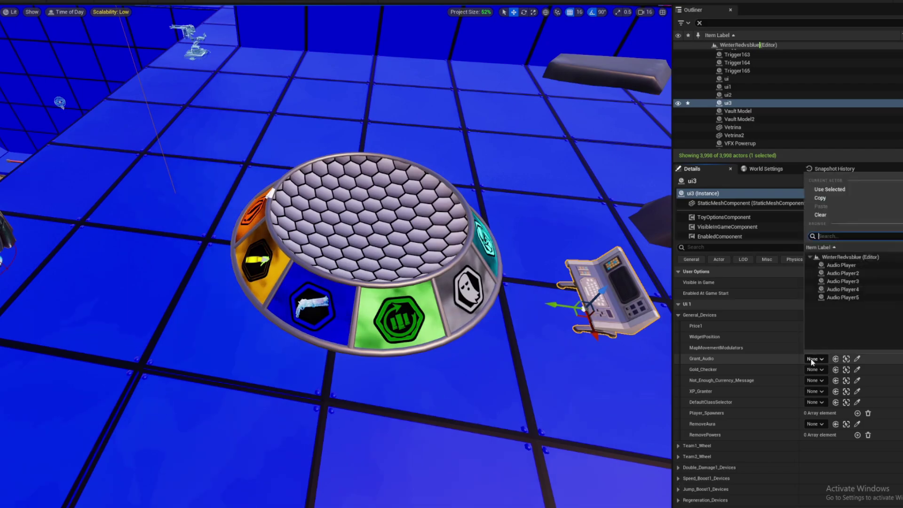
left_click(810, 359)
right_click_drag(452, 283, 362, 330)
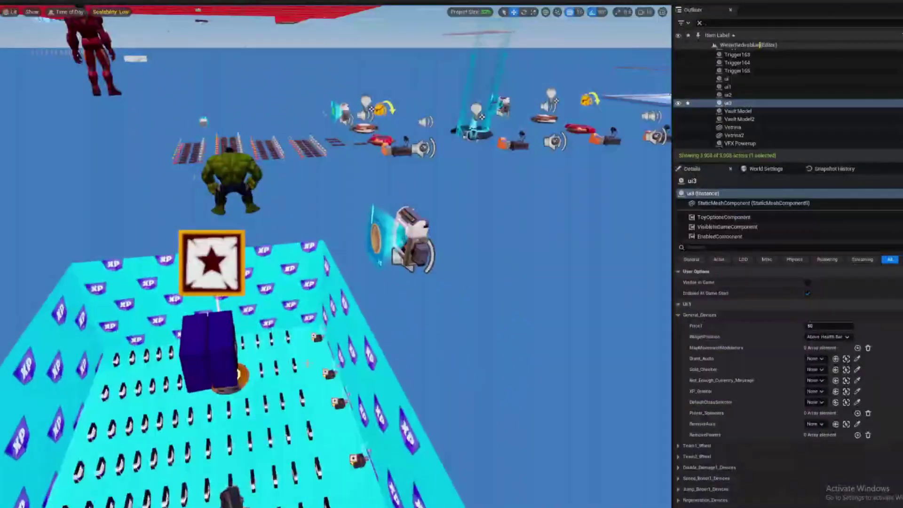
left_click(241, 357)
left_click(226, 353)
right_click_drag(226, 352, 191, 369)
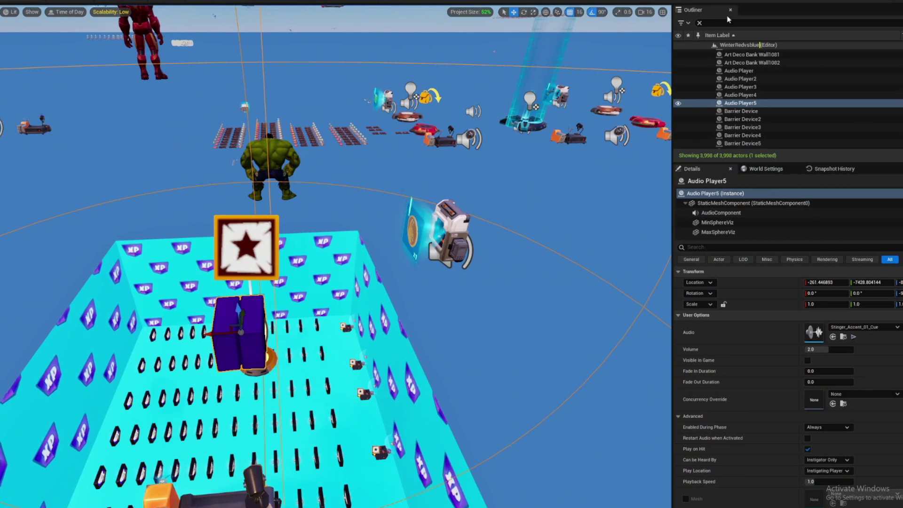
type("ui")
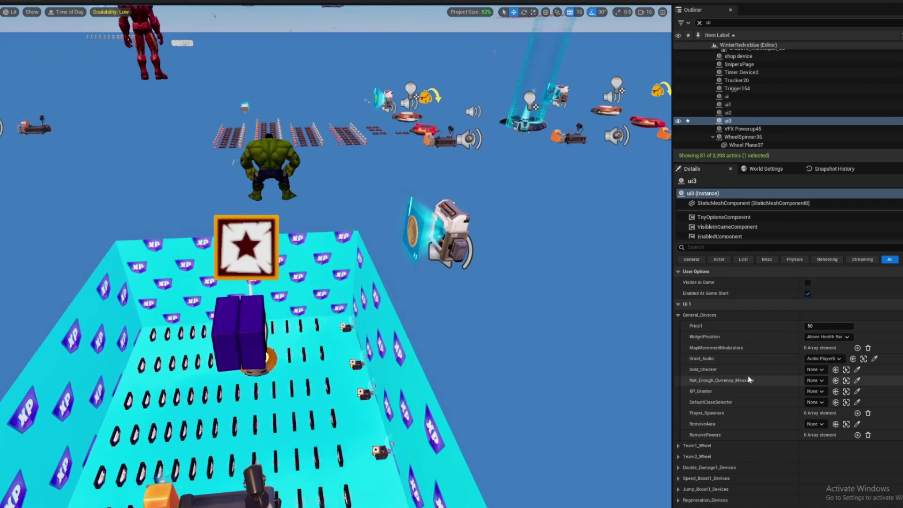
Step: Assign the conditional button, HUD Message Device74 and Accolade15 to ui3's Gold_Checker, Not_Enough_Currency_Message and XP_Granter references
left_click(857, 380)
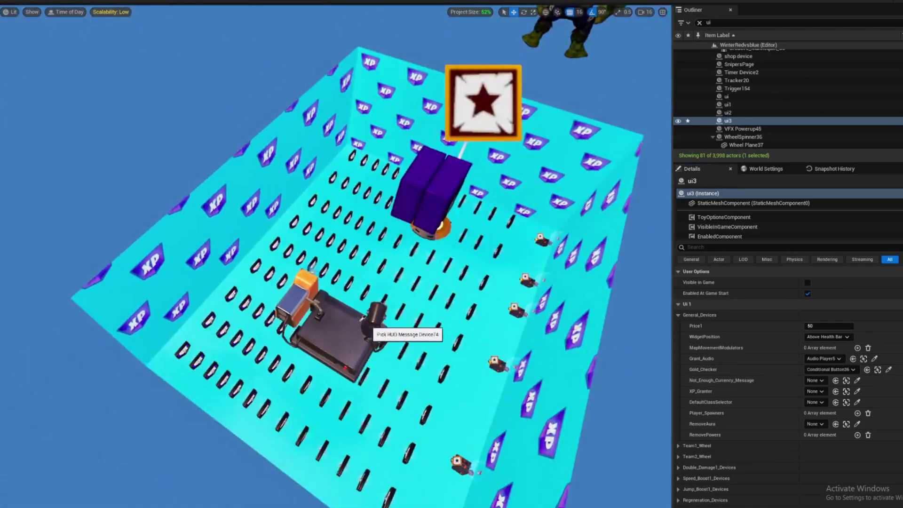
left_click(371, 329)
left_click(857, 391)
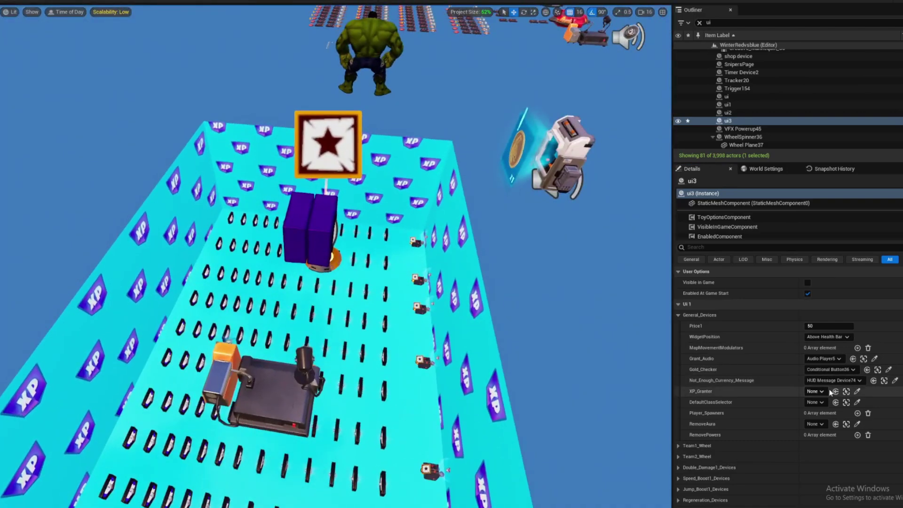
left_click(334, 141)
scroll(334, 141, "down", 3)
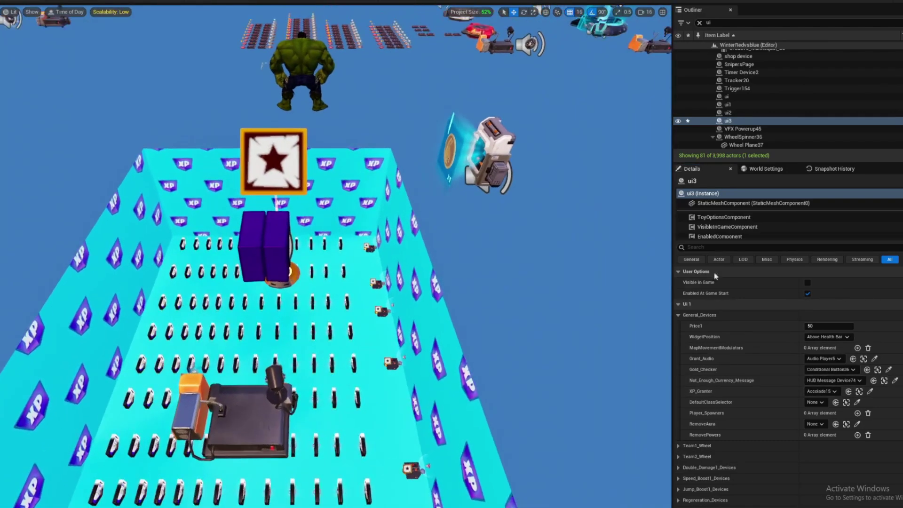
Step: Assign Defalt class as DefaultClassSelector and the VFX Powerup POWER WHEEL12 as RemoveAura
left_click(857, 402)
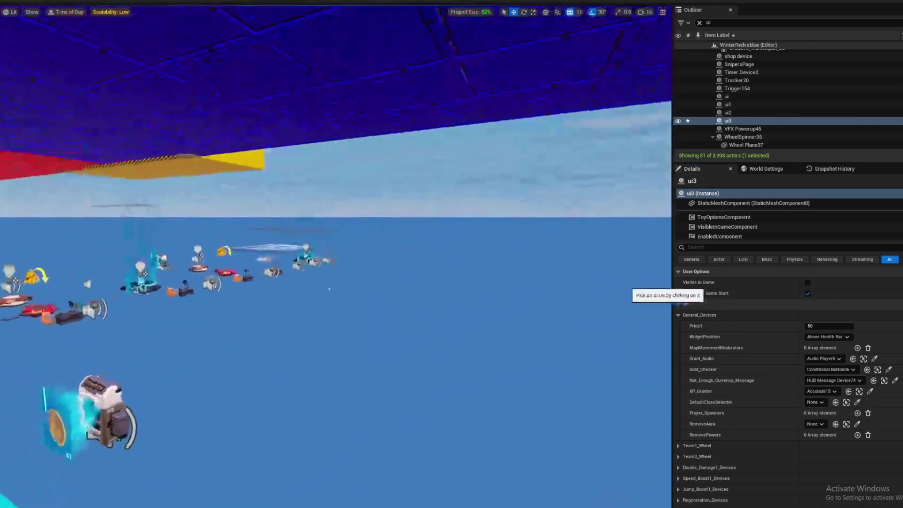
right_click_drag(629, 278, 394, 338)
left_click(306, 281)
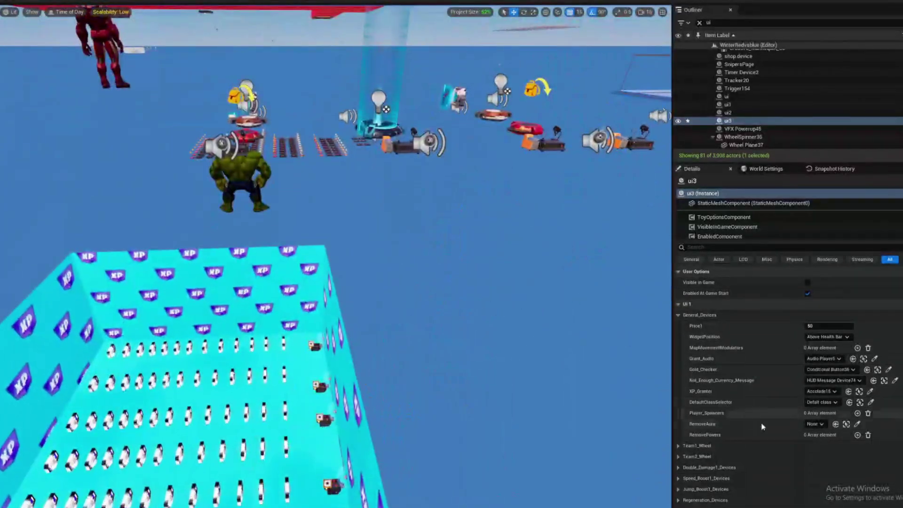
left_click(857, 424)
right_click_drag(499, 371, 467, 356)
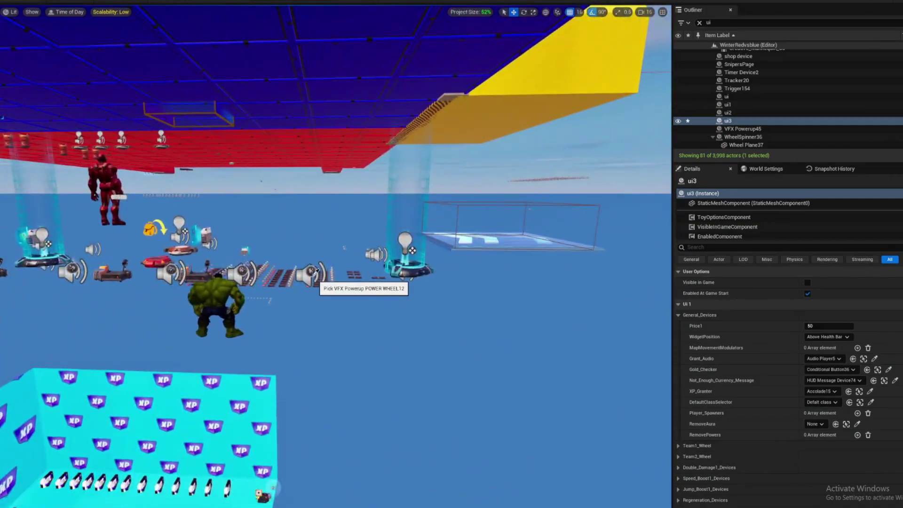
right_click_drag(345, 328, 672, 200)
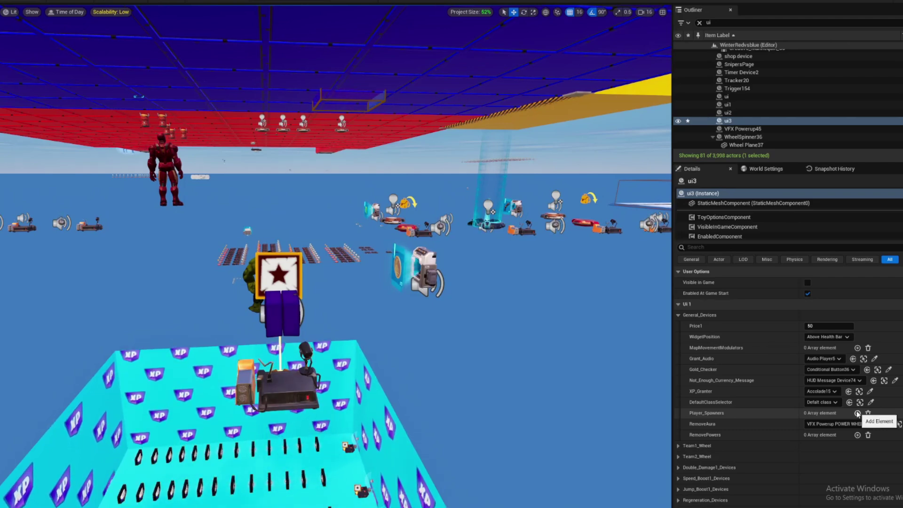
Step: Add one element to the RemovePowers array and look through the buttons it can reference
left_click(858, 435)
left_click(819, 446)
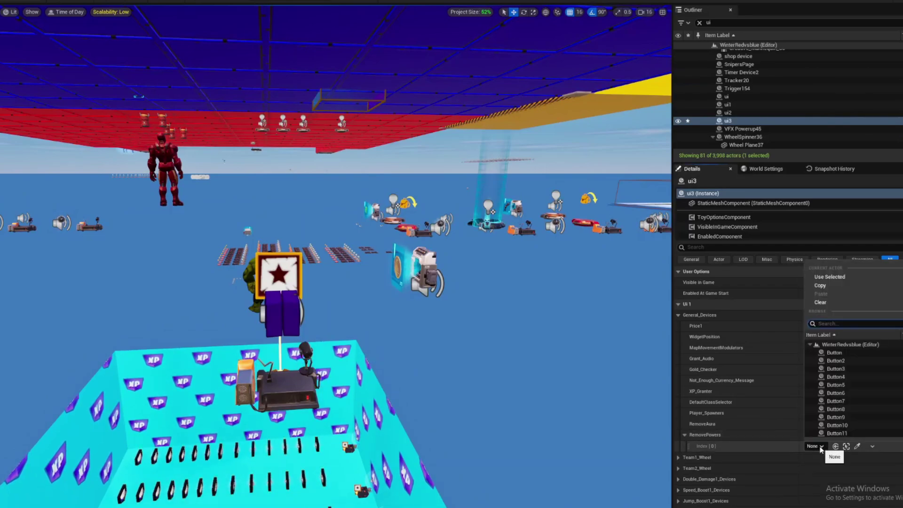
left_click(820, 447)
right_click_drag(407, 458, 423, 357)
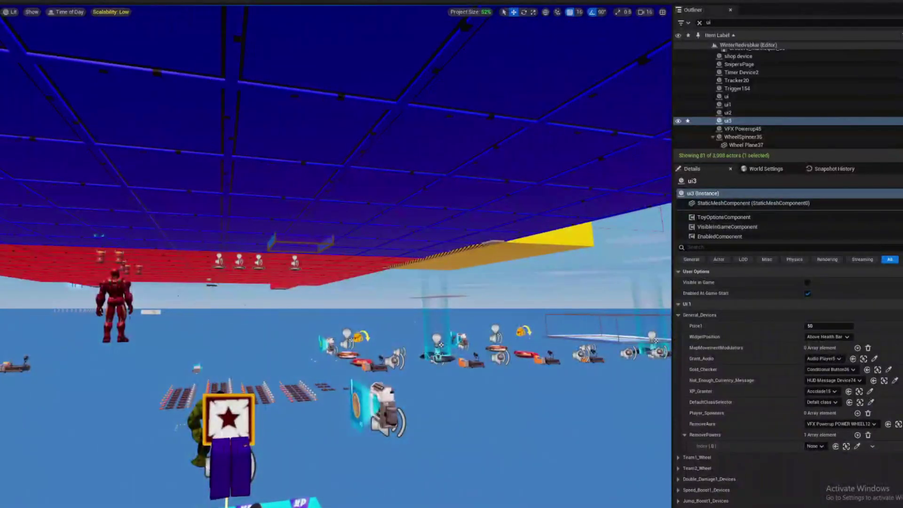
Step: Clear the content search and open the PowersWheelAssets Models folder to examine the ResetPower model
key("ctrl+space")
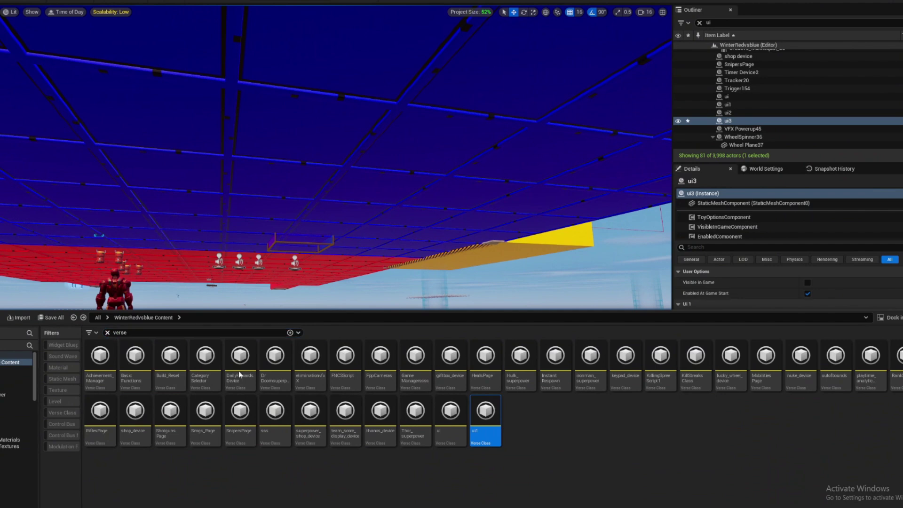
left_click(107, 332)
scroll(715, 437, "up", 4)
right_click_drag(772, 396, 771, 409)
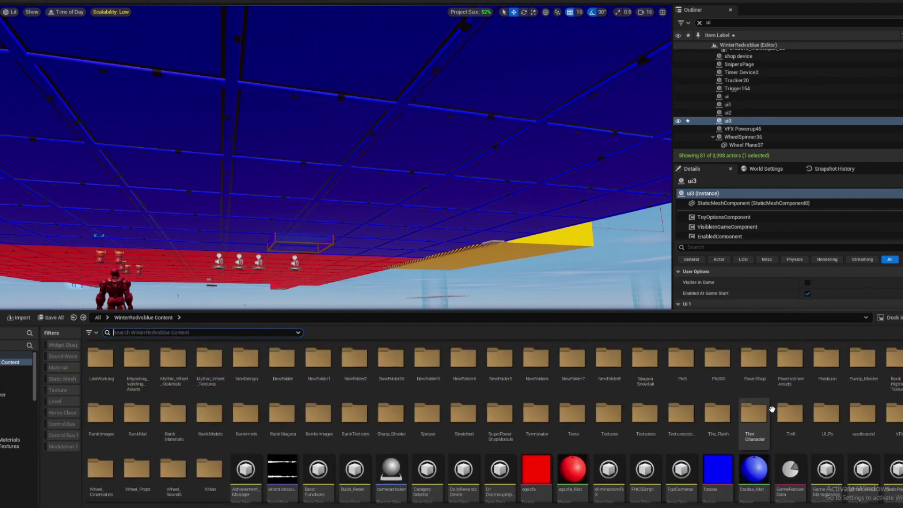
double_click(789, 384)
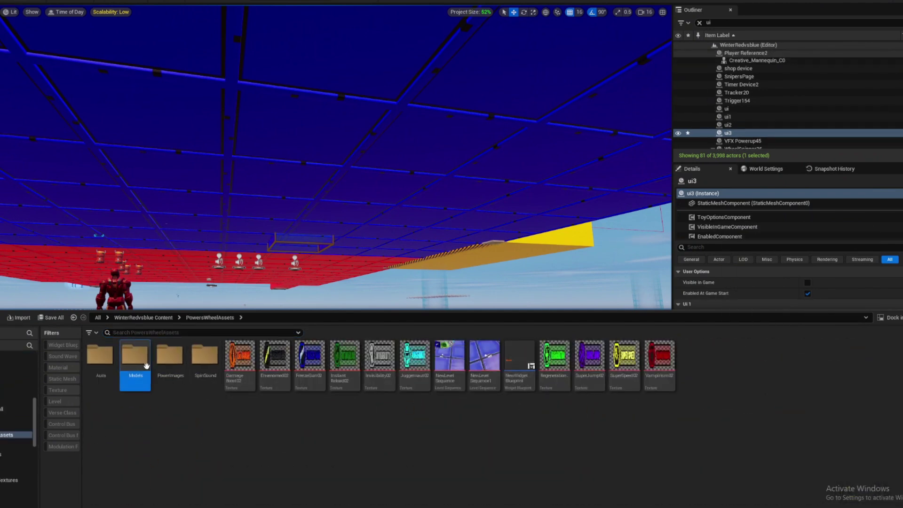
double_click(147, 365)
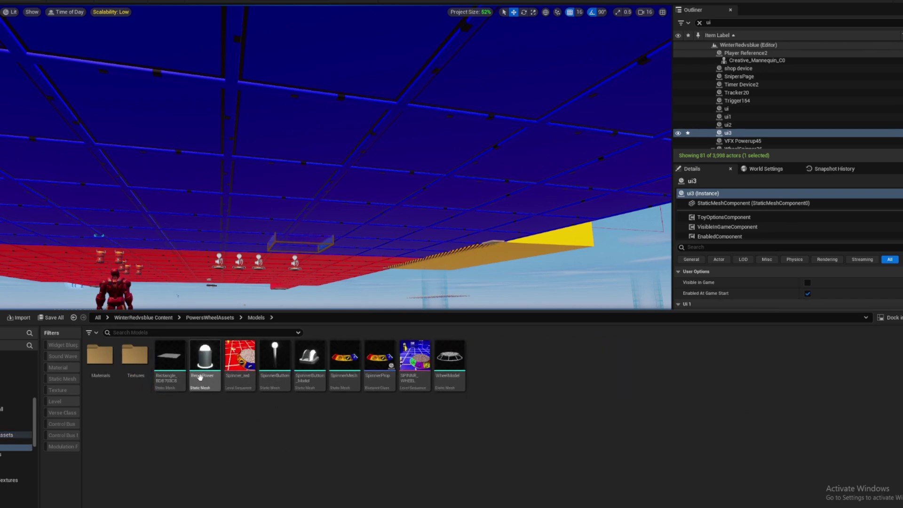
right_click_drag(271, 286, 284, 324)
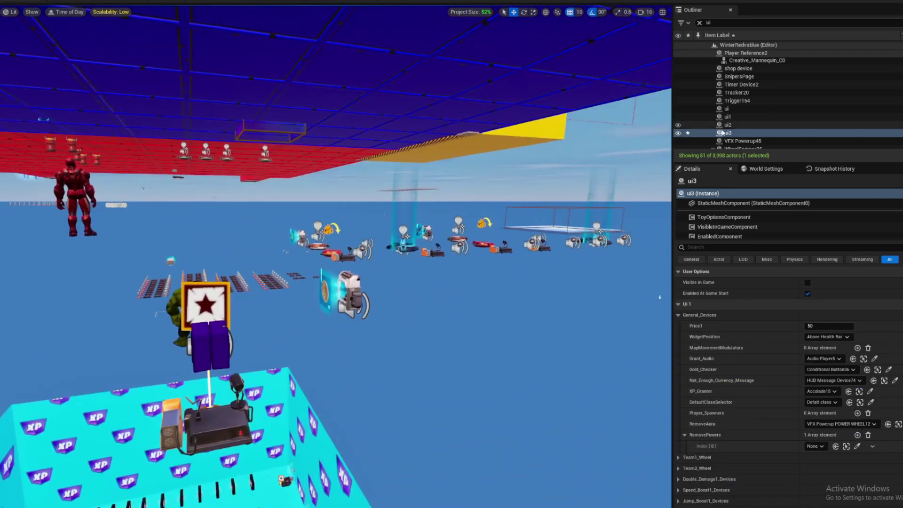
Step: Collapse General_Devices, expand Team1_Wheel and assign the wheel's SpinnerProp3 as Spinner1
left_click(679, 315)
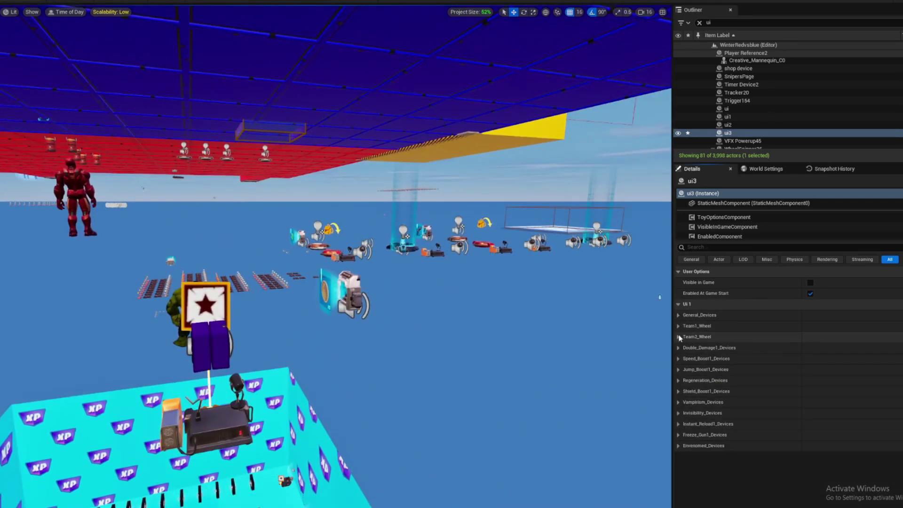
left_click(678, 326)
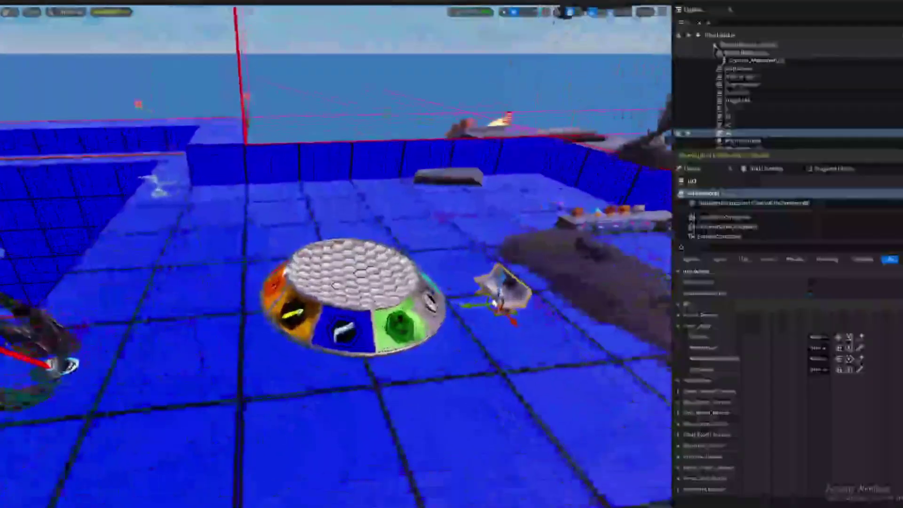
right_click_drag(336, 254, 366, 301)
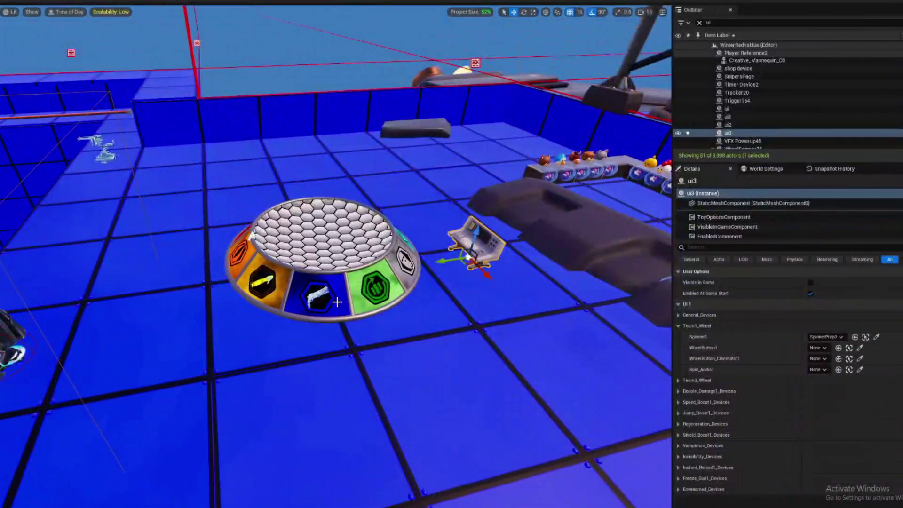
right_click_drag(387, 307, 363, 324)
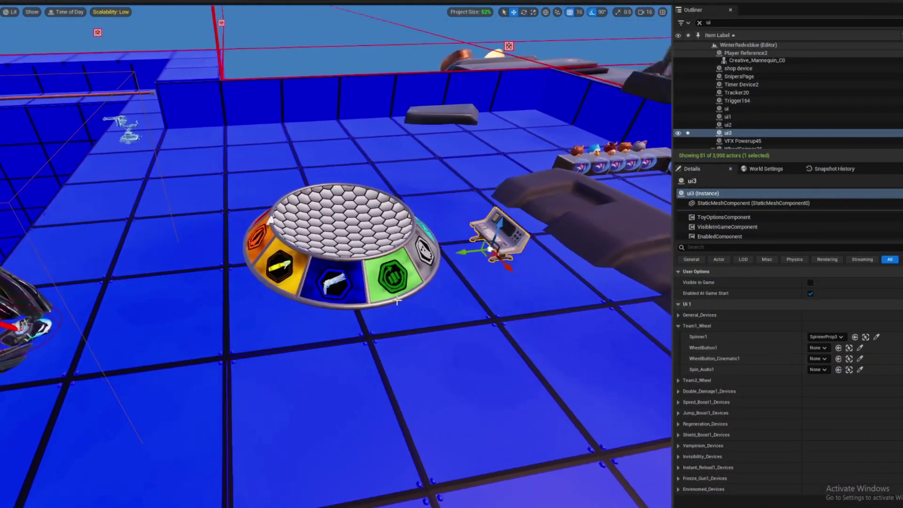
Step: Place a SpinnerMesh from the Models folder in front of the wheel at about X 1024, Y -10720
key("ctrl+space")
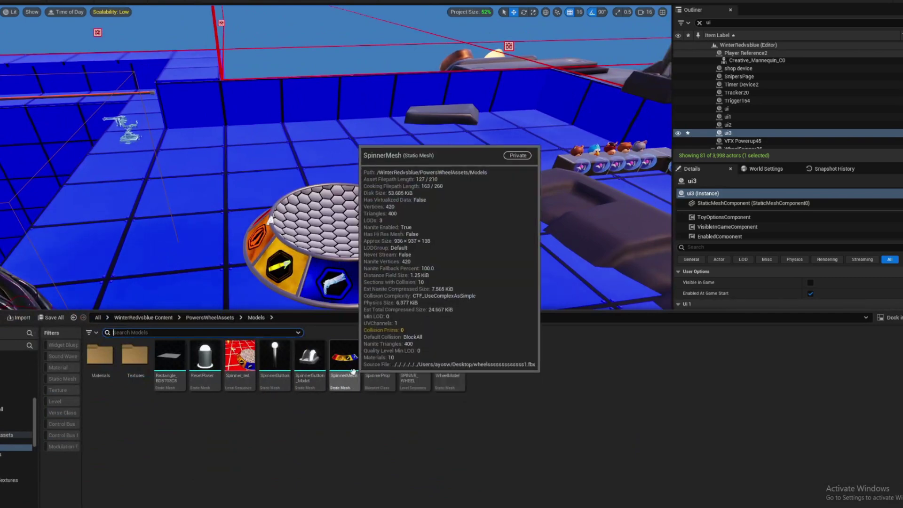
left_click_drag(368, 314, 532, 297)
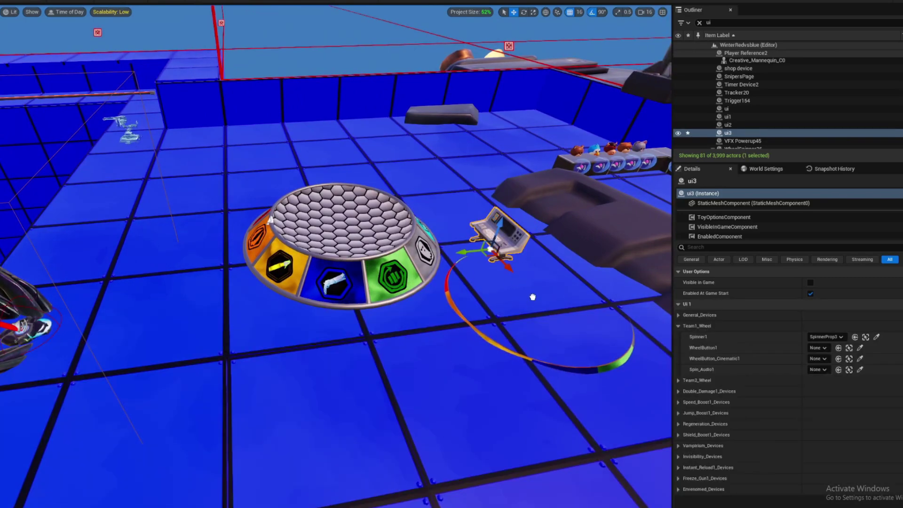
left_click_drag(470, 373, 476, 373)
left_click_drag(469, 373, 475, 346)
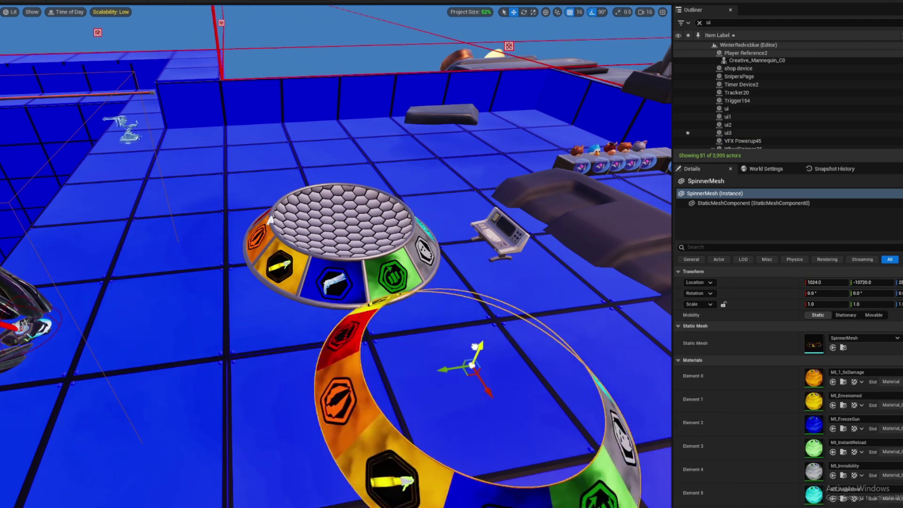
Step: Try to assign the placed SpinnerMesh as Spinner1, then delete the mesh and reselect the ui3 device
left_click(491, 247)
left_click(728, 132)
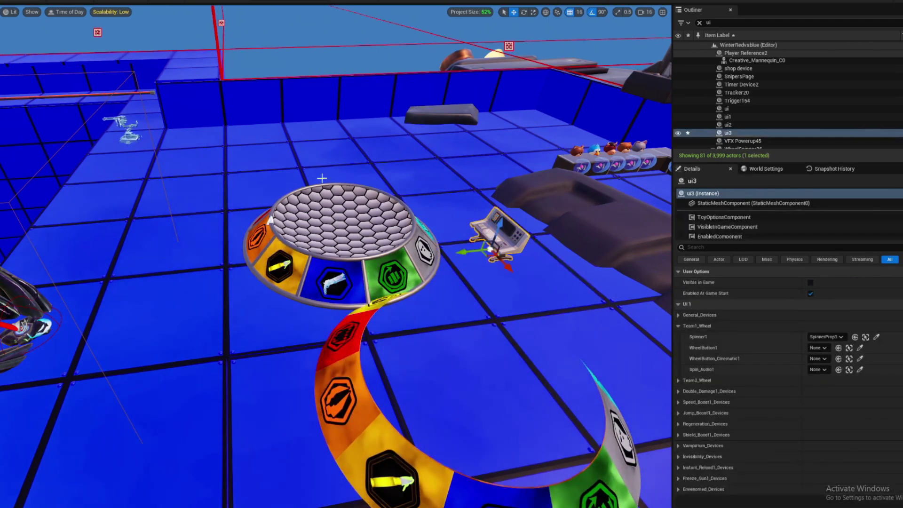
left_click(876, 337)
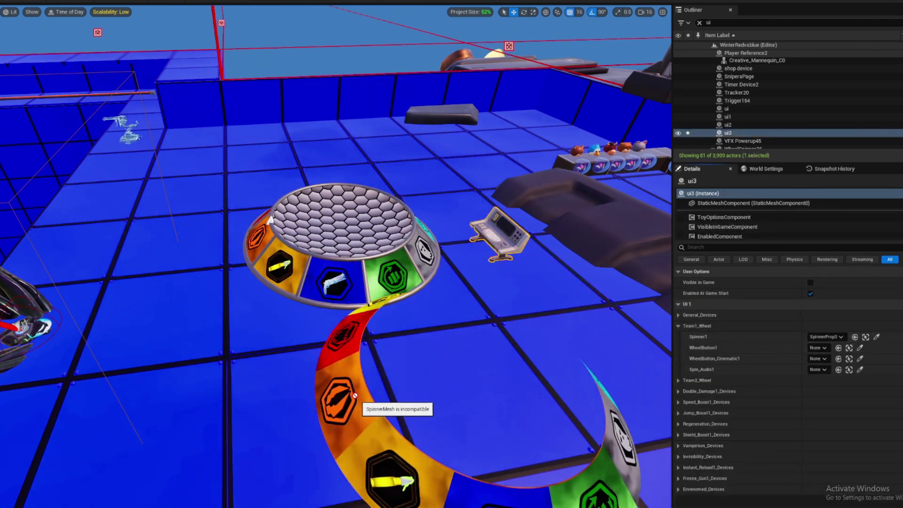
right_click(462, 321)
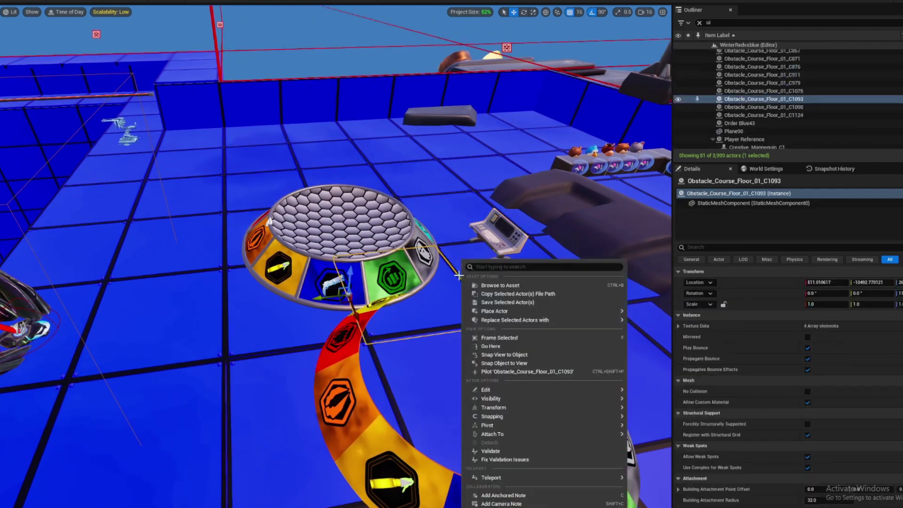
left_click(454, 259)
left_click(355, 405)
left_click(518, 244)
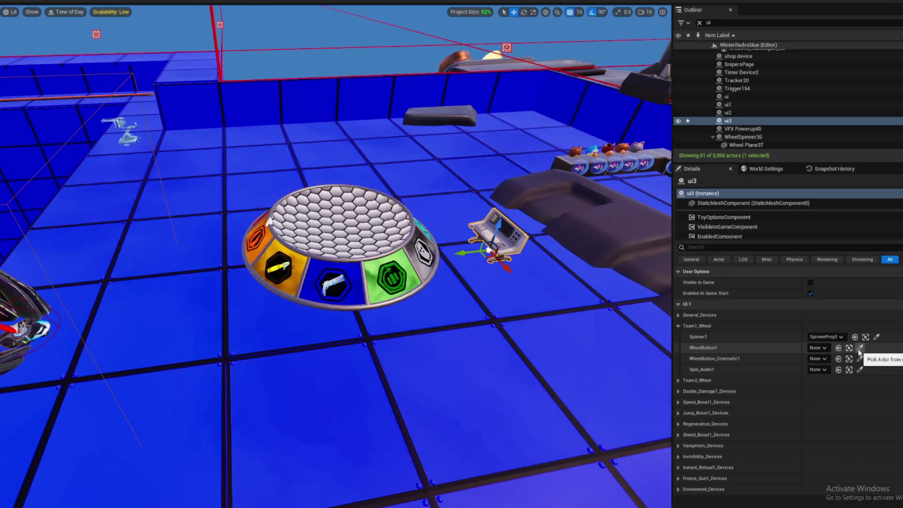
Step: Search the Fortnite Devices for "button" and place a Button device beside the wheel at about X 832, Y -10672
left_click(858, 348)
right_click_drag(403, 369, 413, 365)
key("ctrl+space")
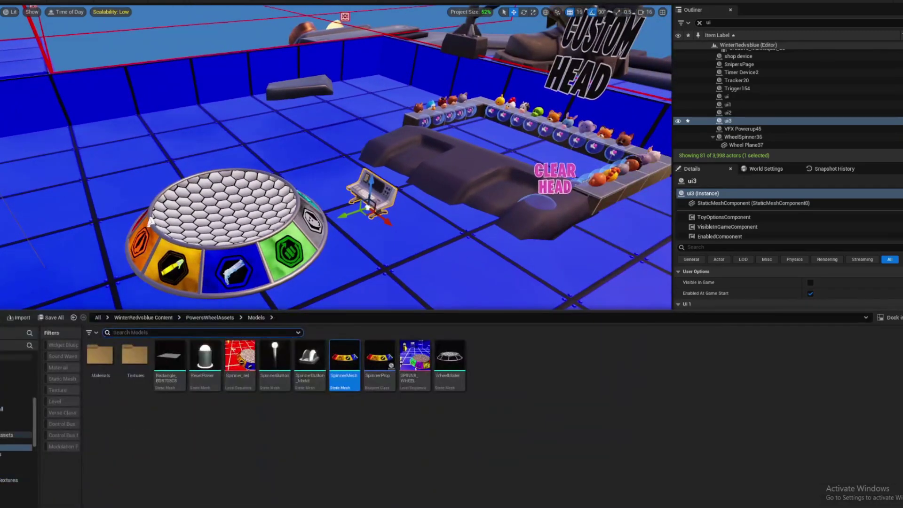
left_click(13, 361)
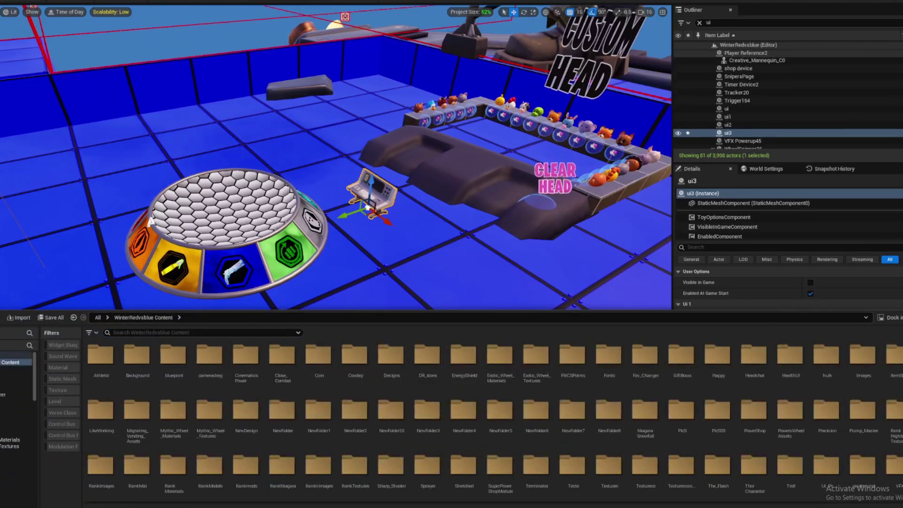
left_click(14, 368)
double_click(140, 358)
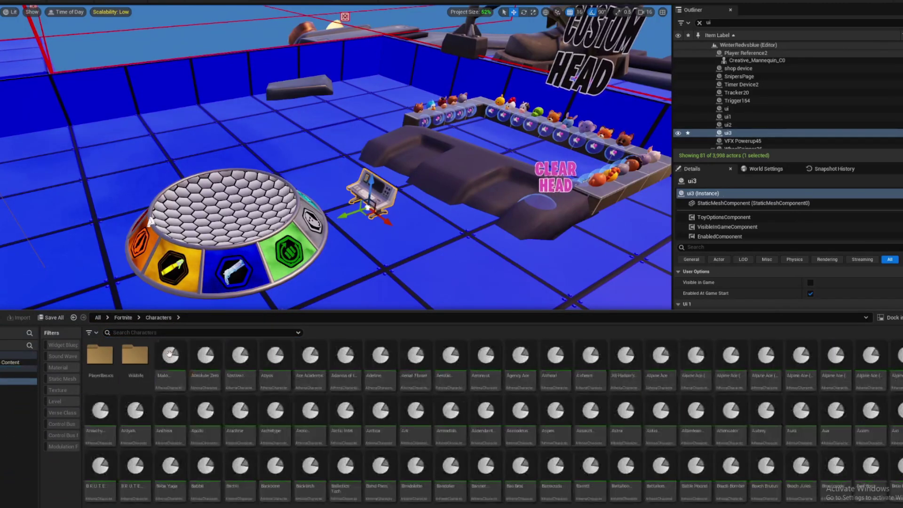
key("alt+Left")
double_click(170, 355)
left_click(170, 333)
type("button")
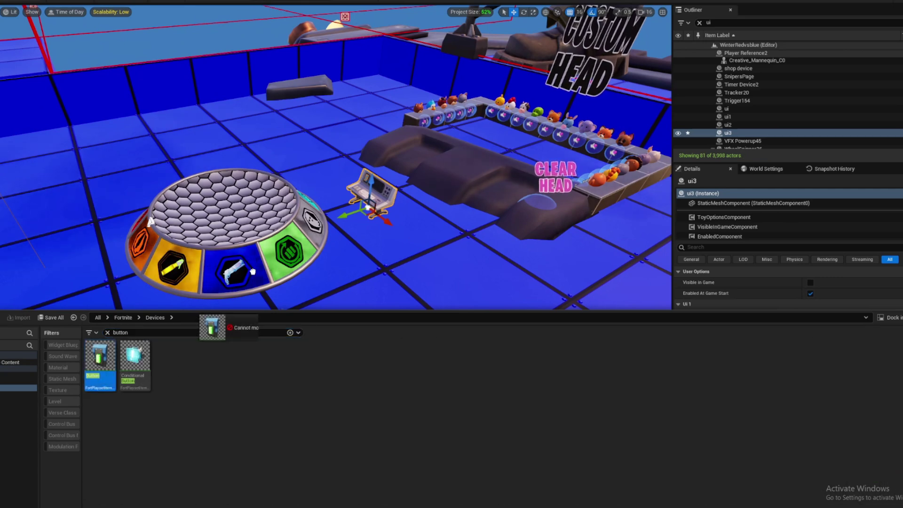
left_click_drag(252, 272, 330, 306)
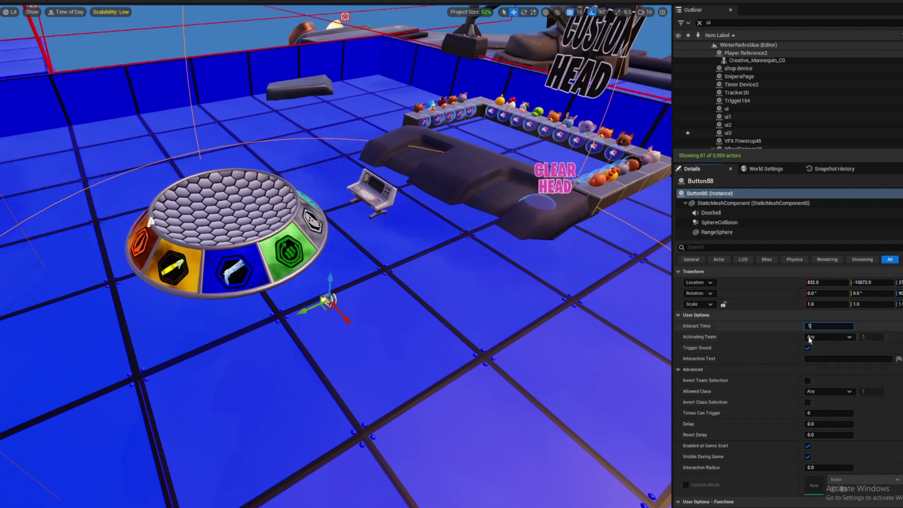
Step: Set the button device's Interaction Radius to 1.0 and enable its Custom Mesh option
scroll(789, 407, "down", 3)
left_click(820, 416)
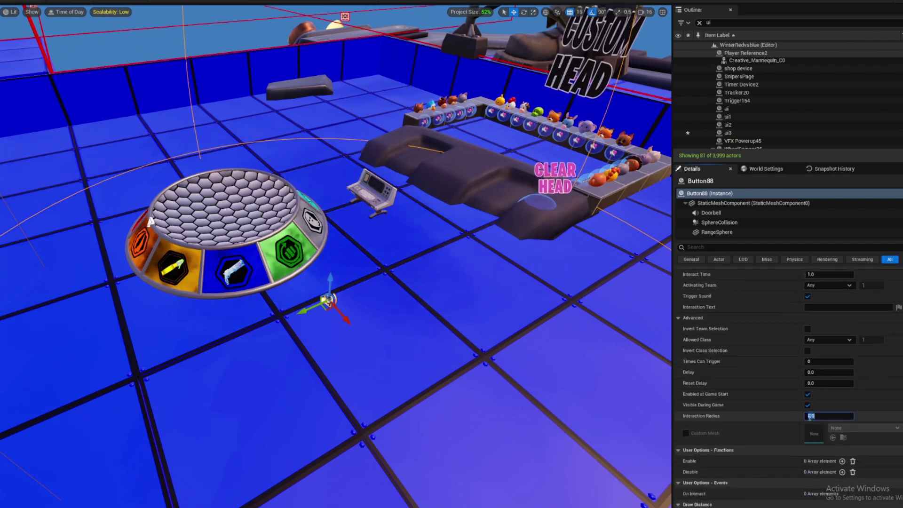
type("1")
key("Return")
left_click(686, 433)
Step: Find the SpinnerButton mesh in the Models folder of PowersWheelAssets and assign it as the button's custom mesh
key("ctrl+space")
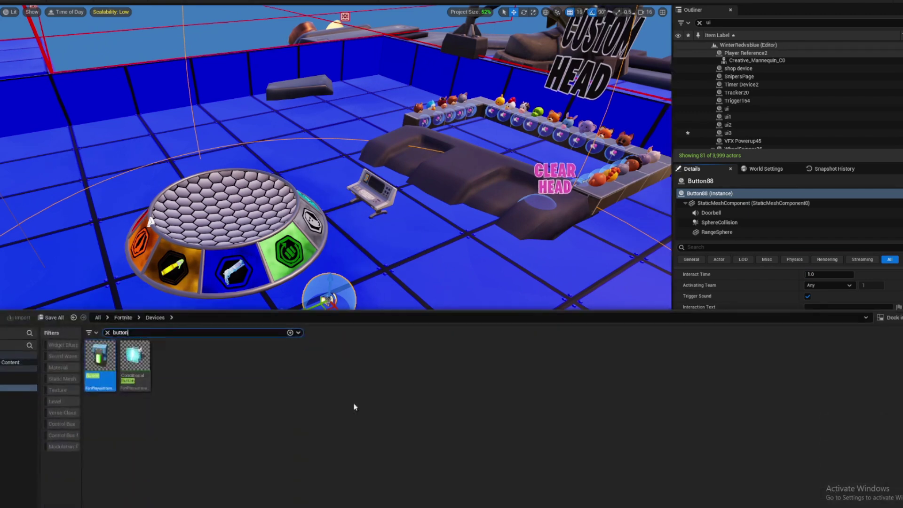
left_click(108, 333)
left_click(20, 362)
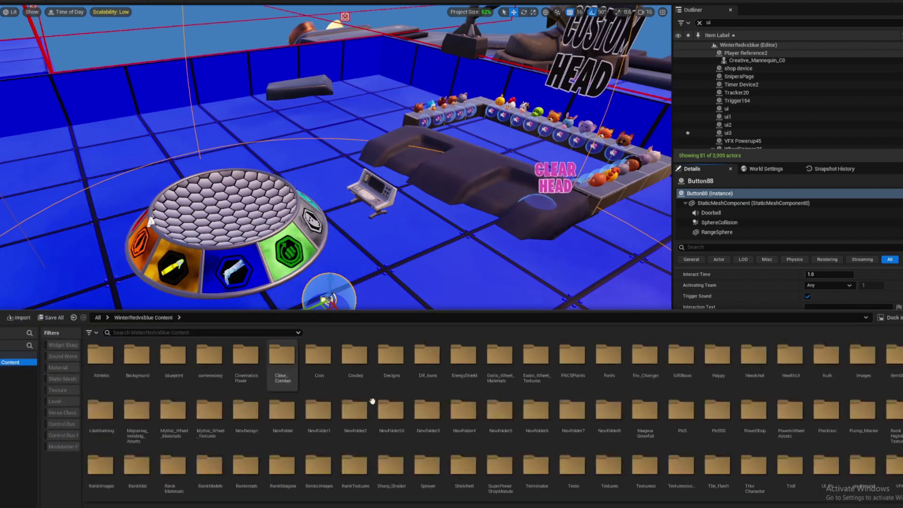
scroll(518, 423, "down", 9)
scroll(705, 432, "up", 2)
scroll(659, 423, "up", 1)
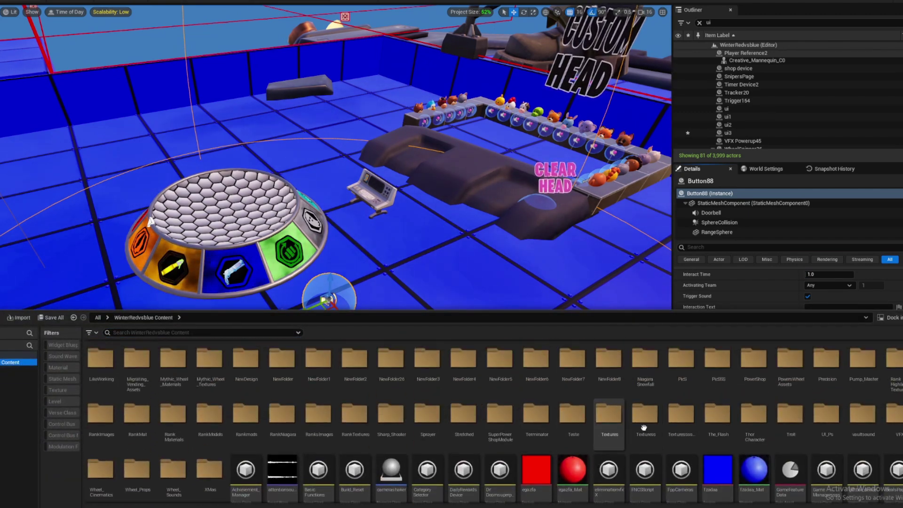
left_click(781, 383)
double_click(781, 383)
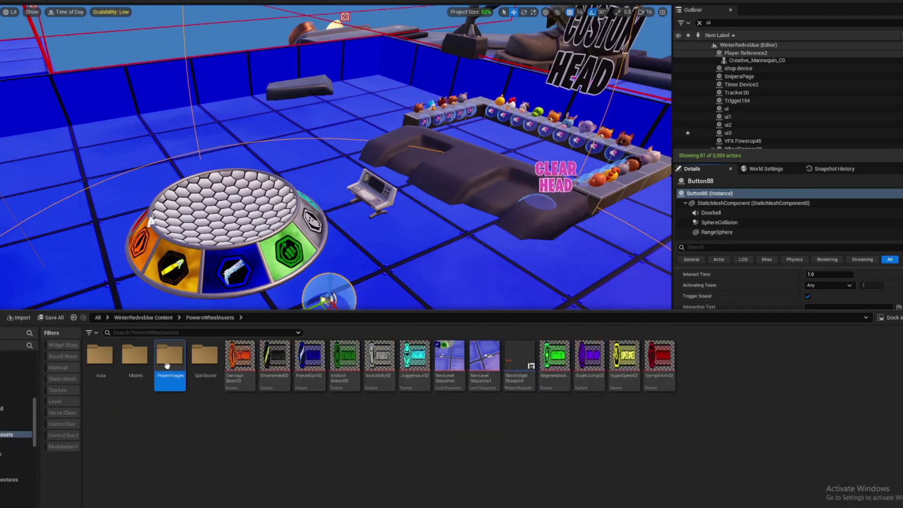
left_click(135, 358)
double_click(135, 357)
left_click(277, 362)
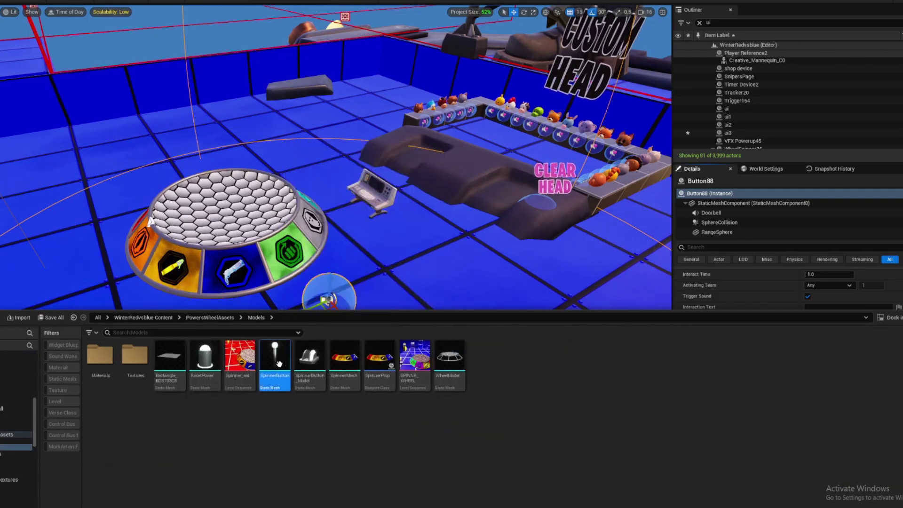
left_click(336, 288)
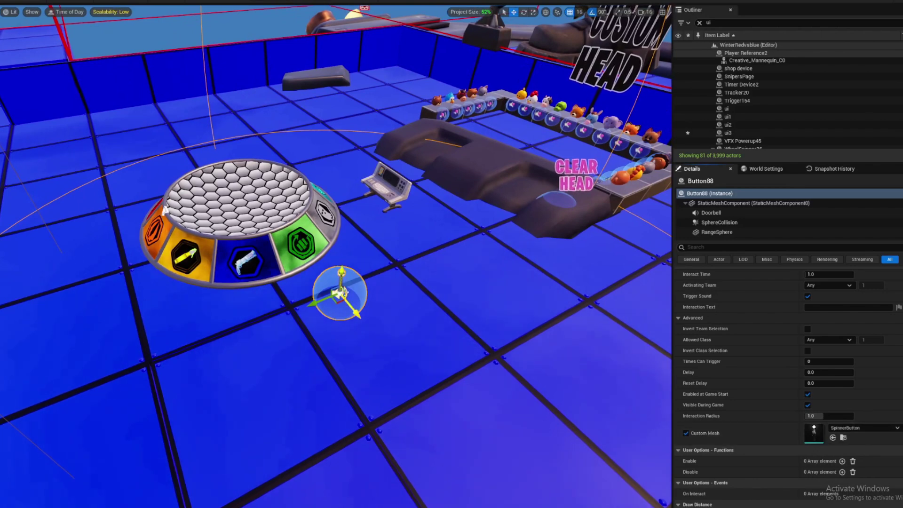
Step: Reselect the ui3 device and assign the placed spinner button as WheelButton1 under Team1_Wheel
left_click(386, 202)
right_click_drag(394, 183, 395, 184)
left_click(394, 184)
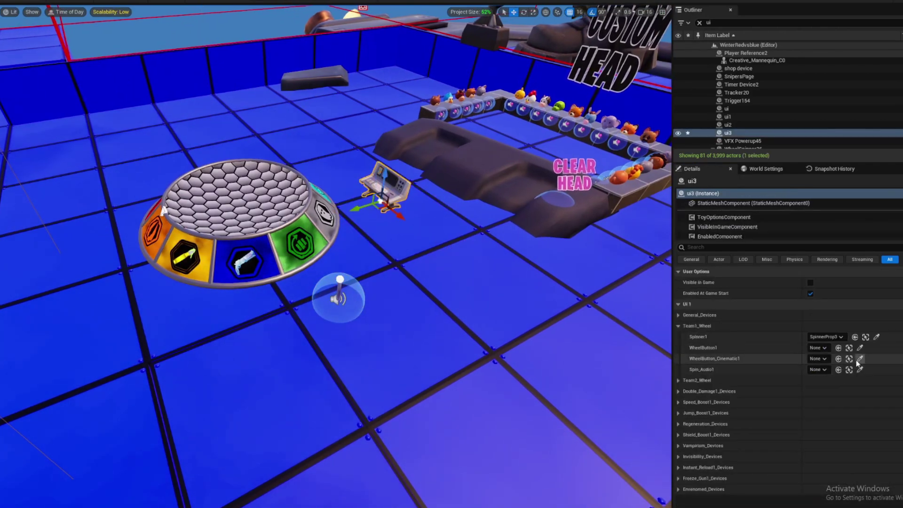
left_click(860, 347)
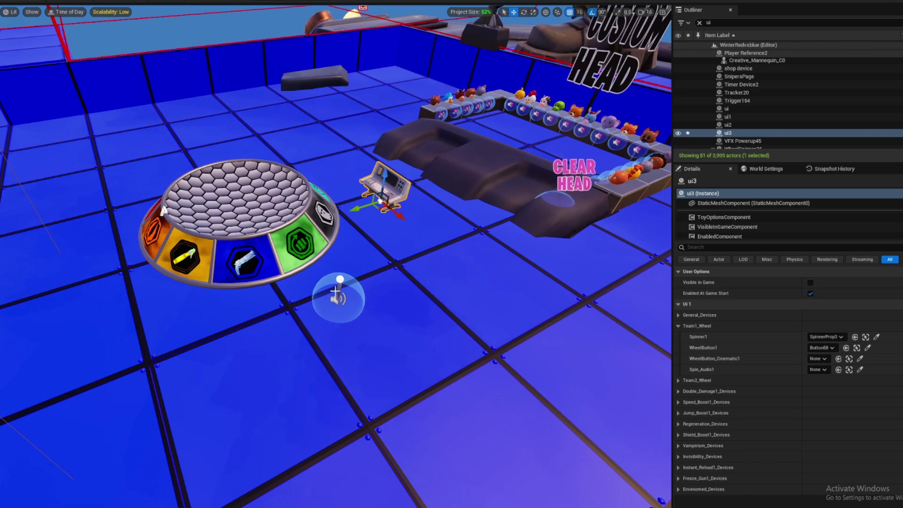
right_click_drag(336, 291, 330, 278)
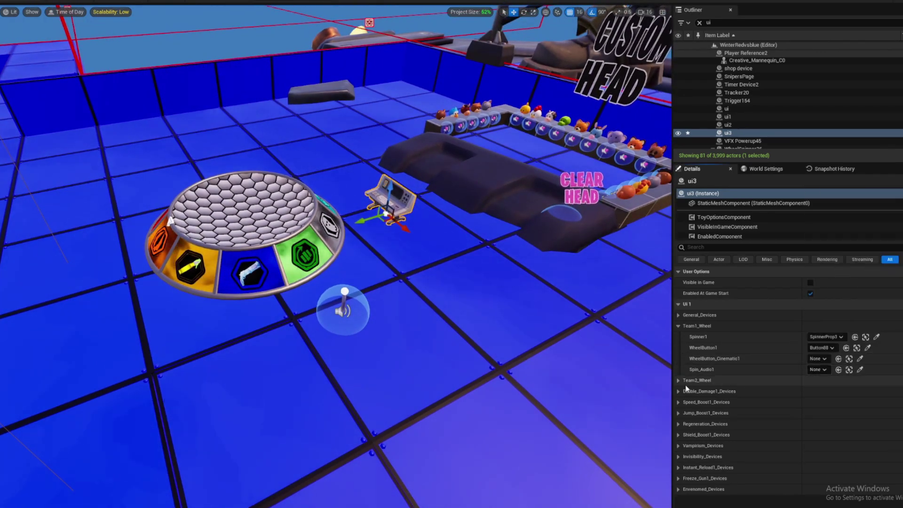
Step: Expand Double_Damage1_Devices, assign the Damage Amplifier Powerup as DamageAmplifier and HUD Message Device POWER WHEEL8 as DoubleDamagePopUp
left_click(711, 391)
mouse_move(461, 371)
right_mouse_down()
mouse_move(459, 357)
mouse_move(442, 365)
mouse_move(449, 372)
mouse_move(456, 357)
mouse_move(464, 372)
right_mouse_up()
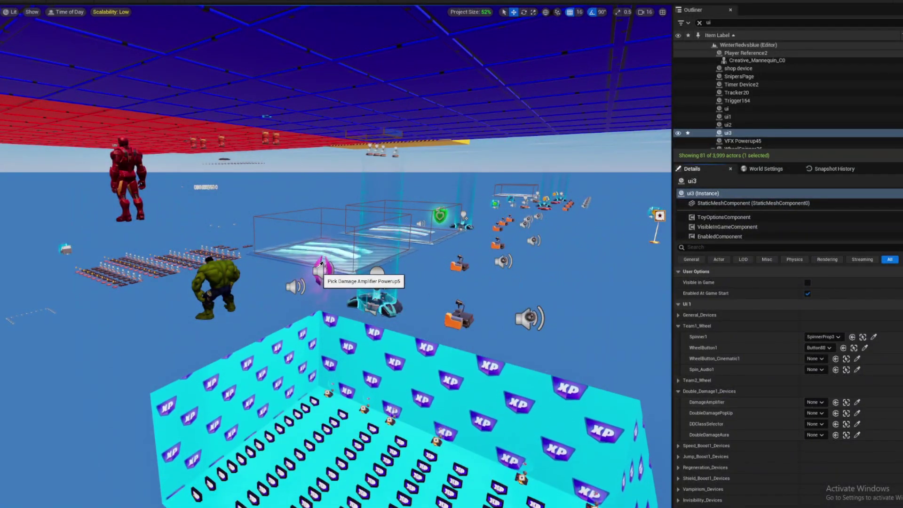
left_click(857, 413)
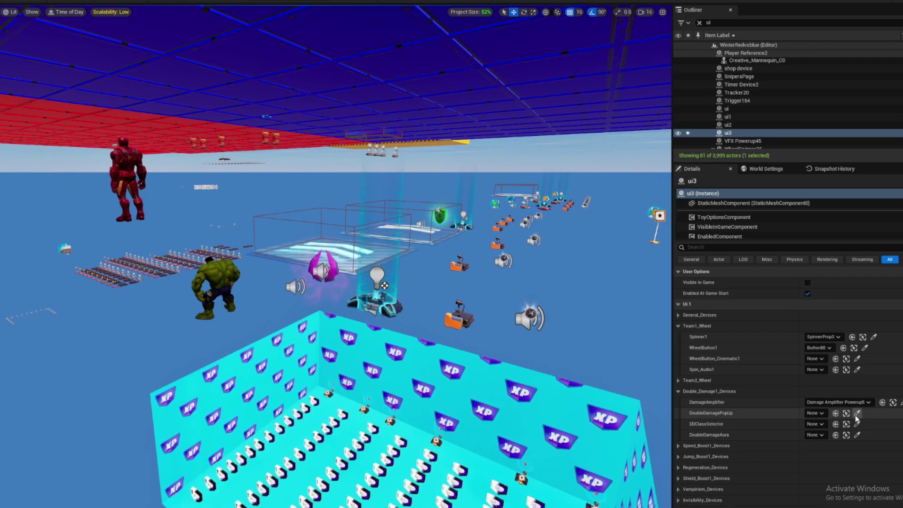
left_click(461, 318)
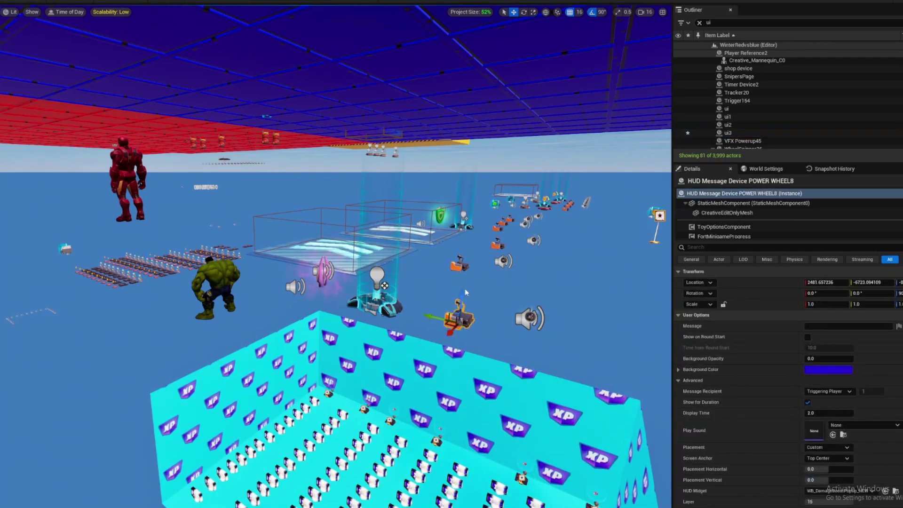
Step: Search the HUD Message Device's HUD Widget options for "damage" and choose WB_DamageBoostPopUp_NEW
right_click_drag(461, 318, 517, 319)
scroll(736, 359, "down", 3)
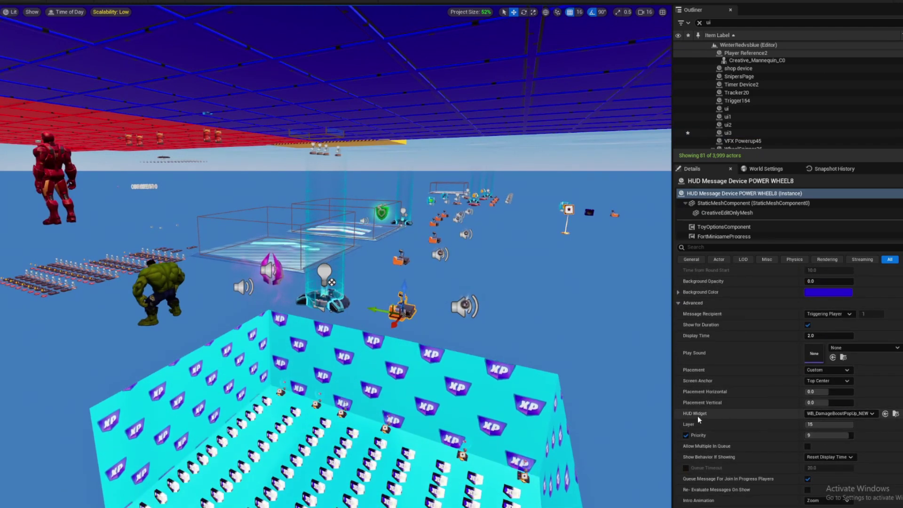
left_click(829, 415)
type("dama")
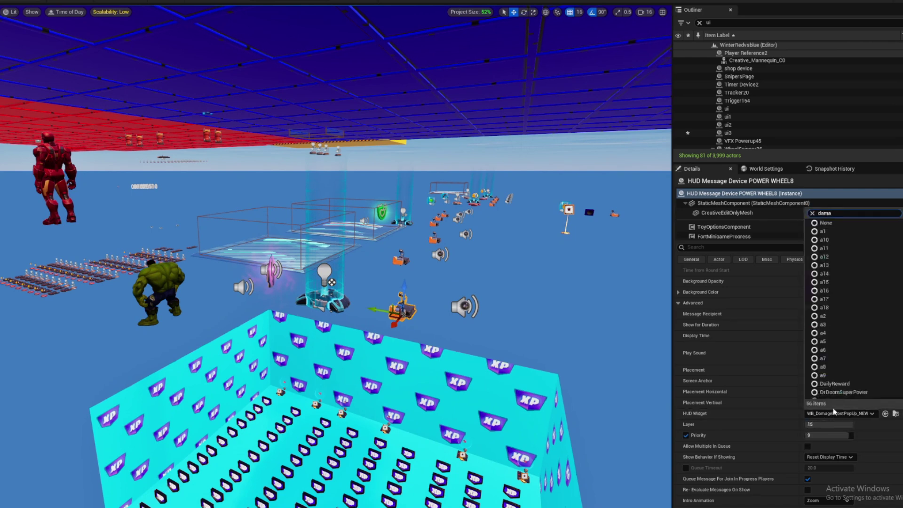
type("ge")
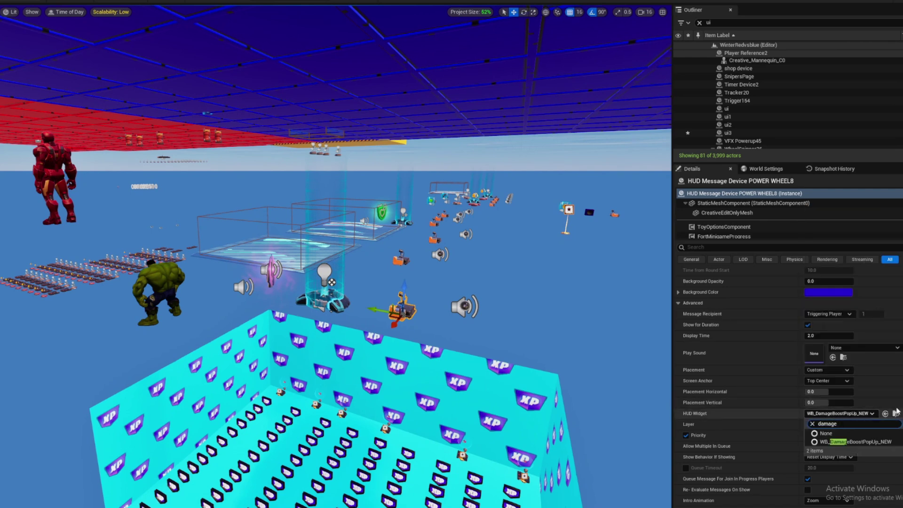
left_click(837, 445)
right_click_drag(415, 333, 386, 333)
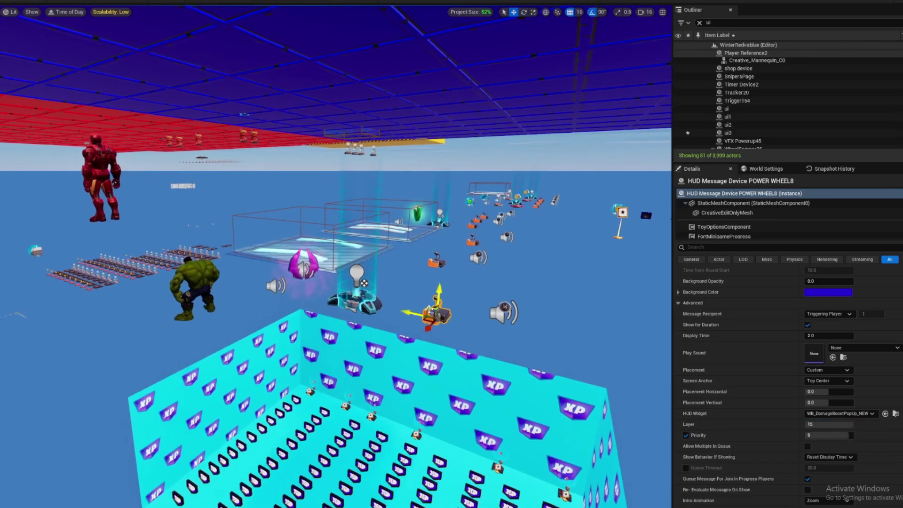
Step: Select VFX Powerup POWER WHEEL8 and search its Custom Effect options for "dou" to check the double damage aura
left_click(502, 311)
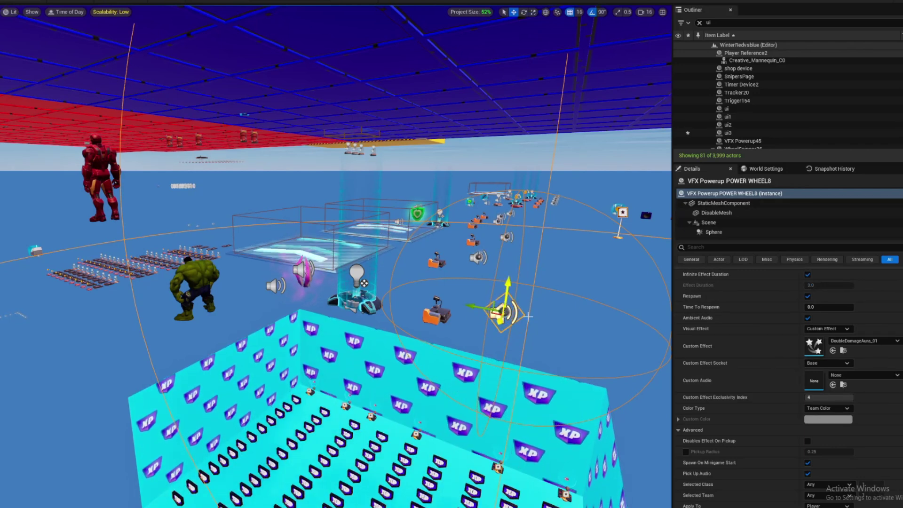
scroll(802, 340, "up", 2)
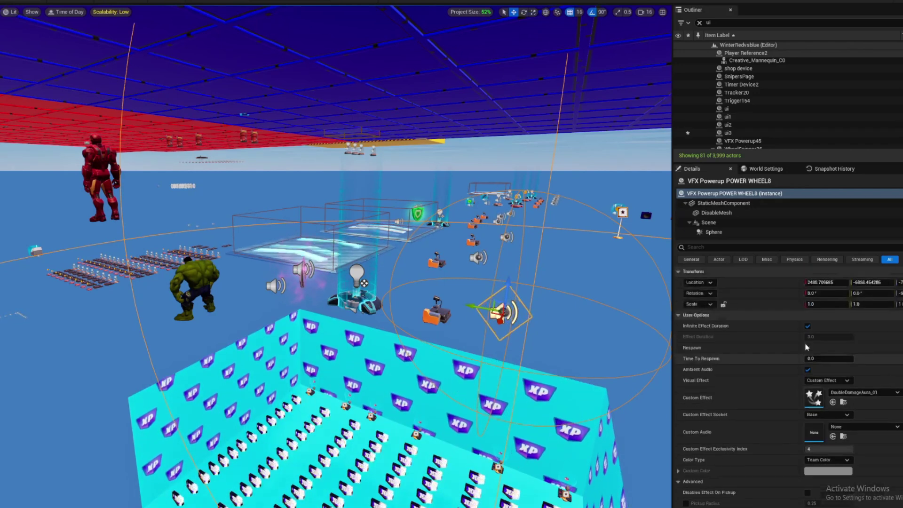
left_click(868, 393)
type("dou")
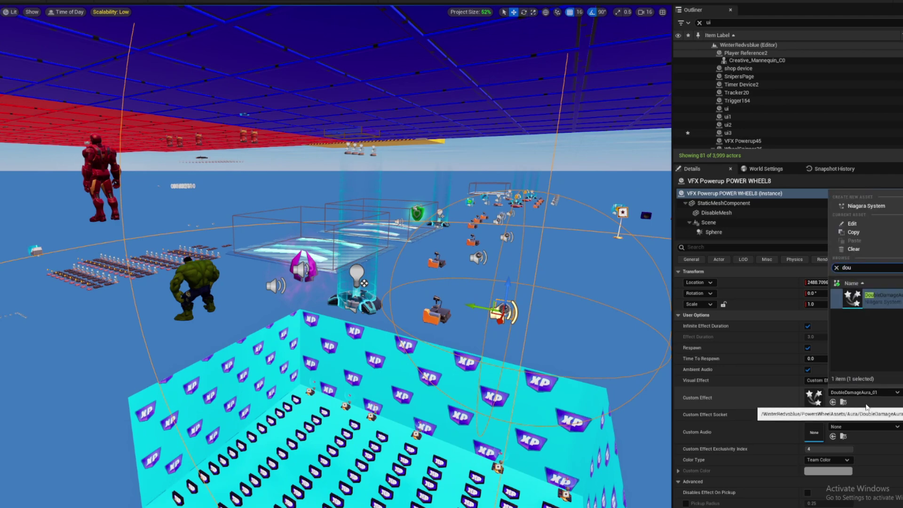
right_click_drag(500, 357, 532, 357)
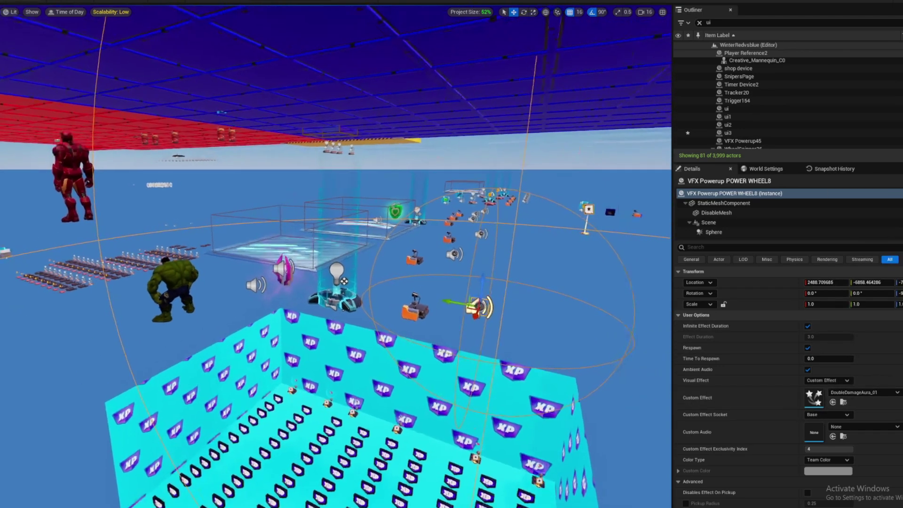
Step: Reselect ui3, assign the Double Damage class device as DDClassSelector and VFX Powerup POWER WHEEL8 as DoubleDamageAura
right_click_drag(452, 246, 467, 238)
right_click_drag(541, 362, 544, 363)
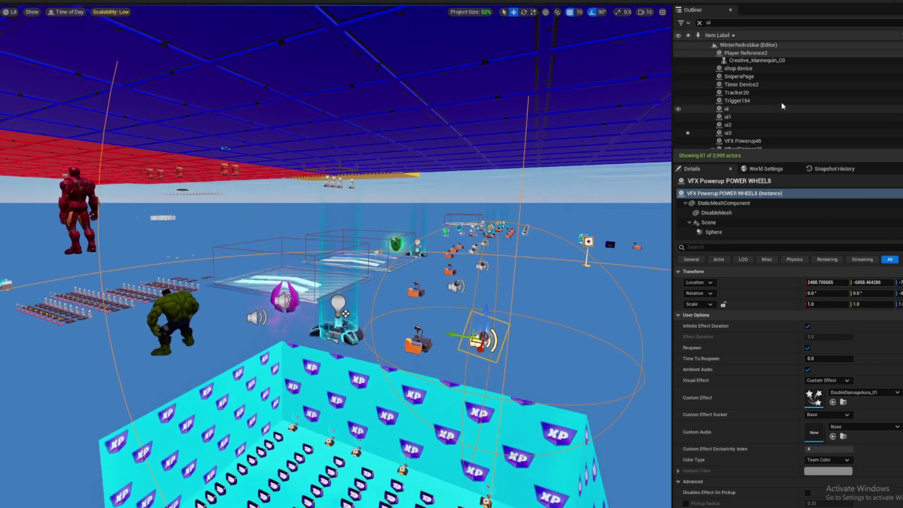
left_click(748, 134)
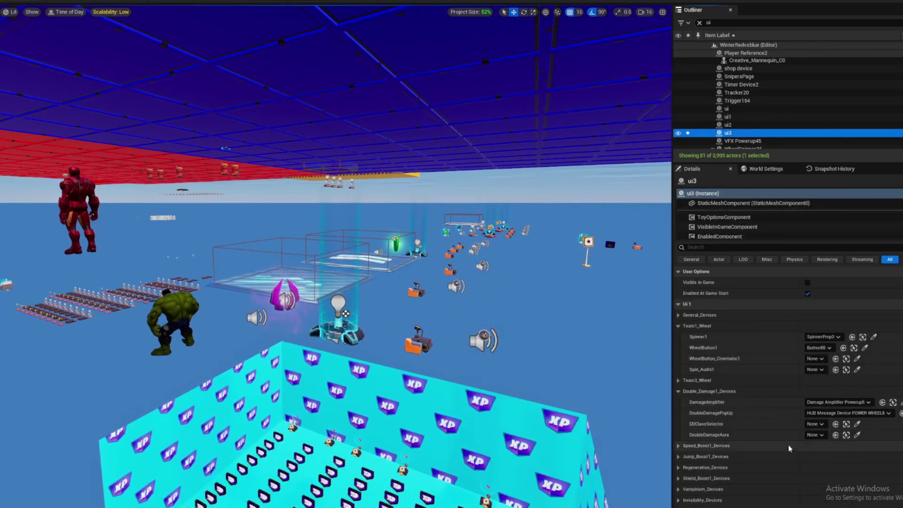
left_click(857, 425)
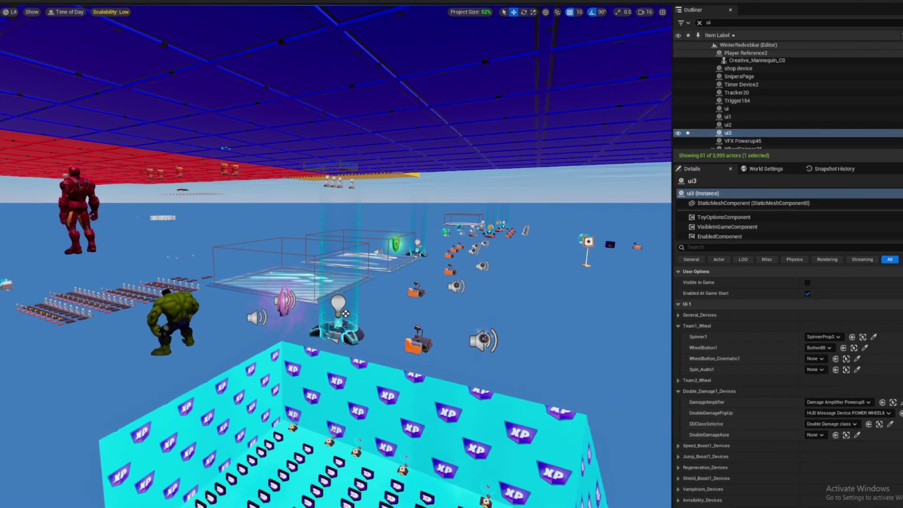
left_click(857, 435)
left_click(481, 341)
right_click_drag(480, 341, 426, 373)
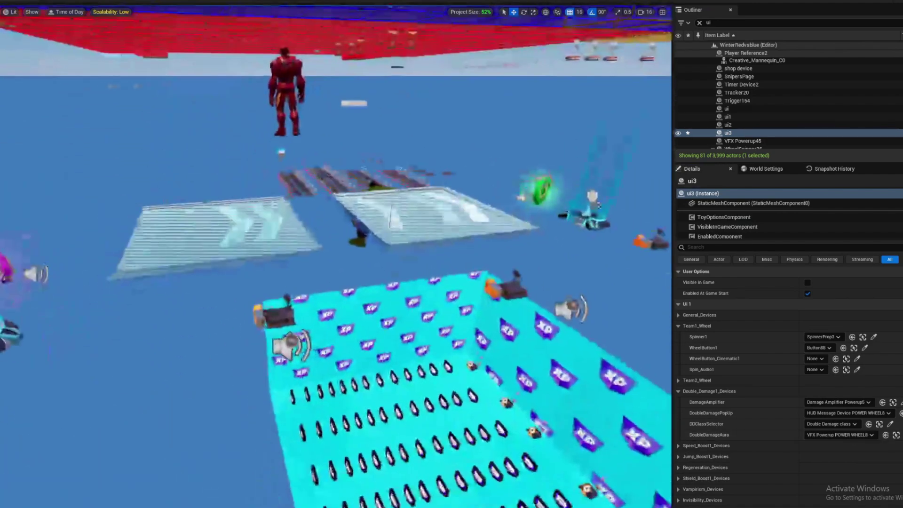
Step: Collapse Double_Damage1_Devices, expand Speed_Boost1_Devices and assign Movement Modulator Normal2 as RegularModulator and Normal3 as SpeedModulator
left_click(678, 391)
left_click(679, 402)
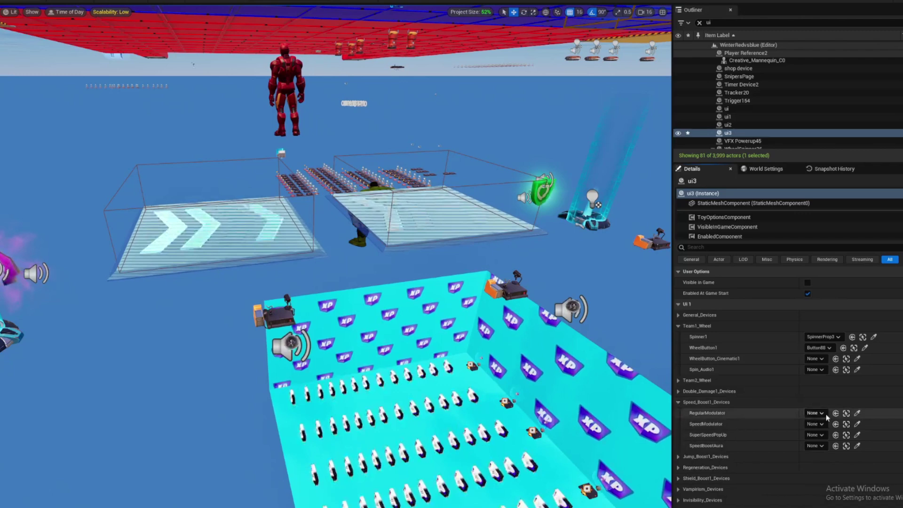
left_click(858, 413)
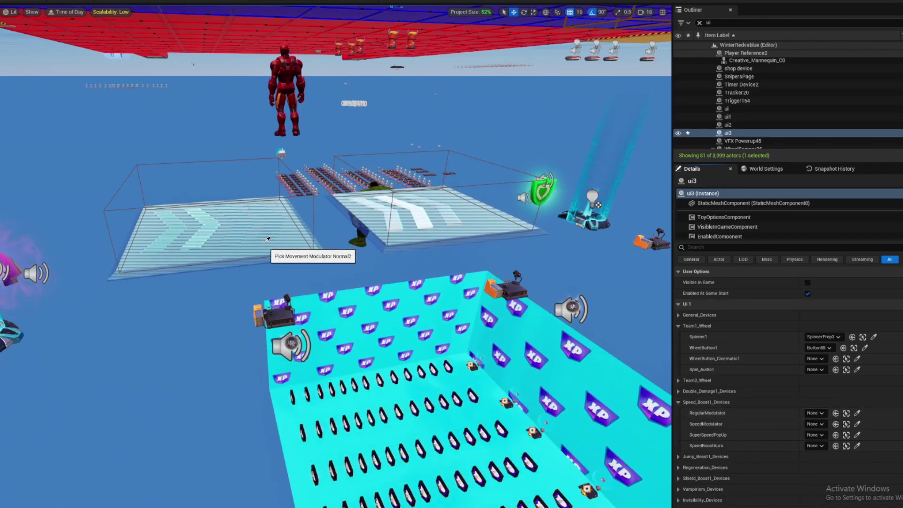
left_click(857, 423)
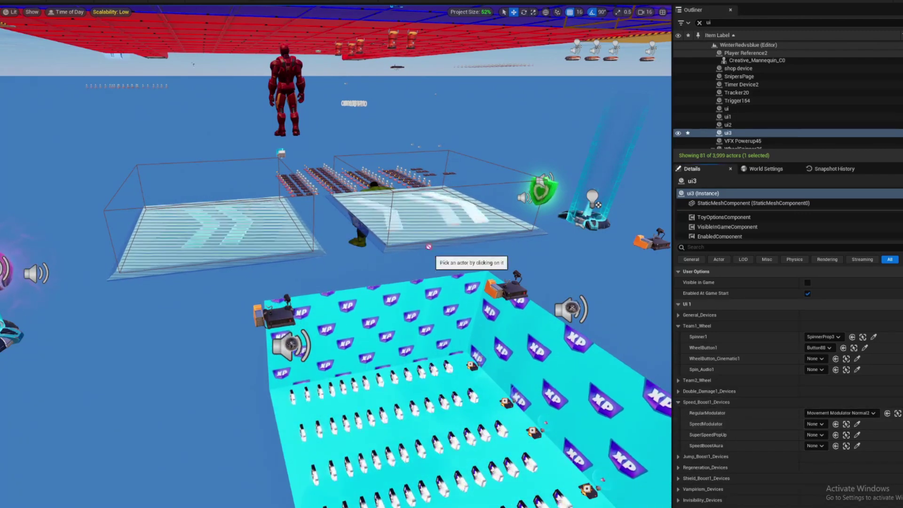
left_click(439, 213)
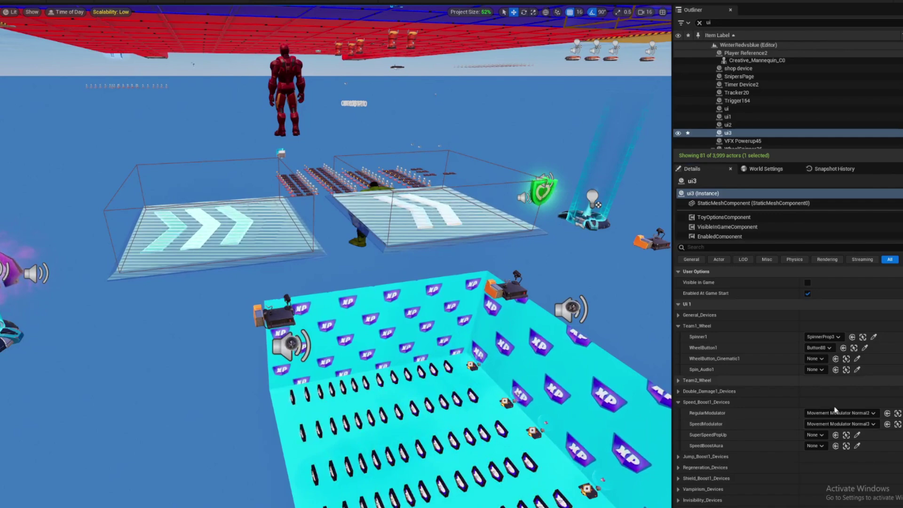
Step: Assign the speed boost's HUD Message Device POWER WHEEL as SuperSpeedPopUp
left_click(857, 435)
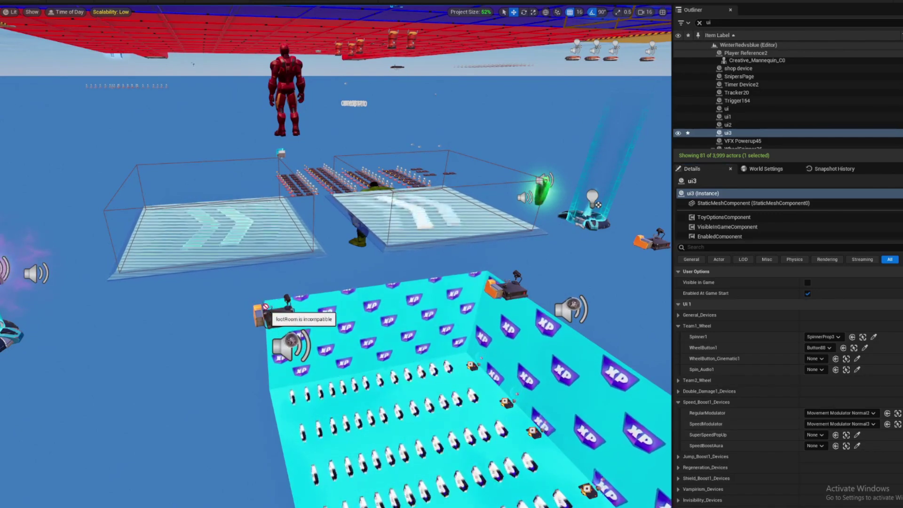
left_click(262, 305)
right_click_drag(452, 282, 296, 235)
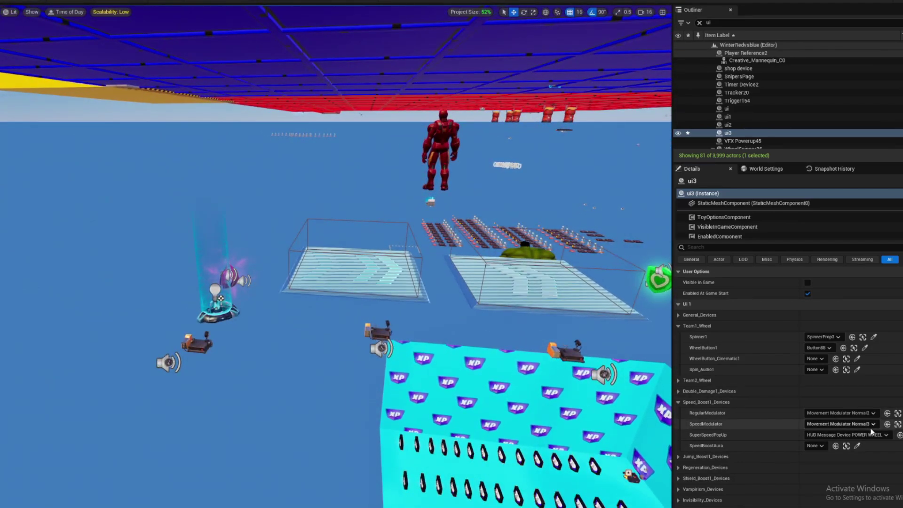
Step: Look at the SpeedModulator options, then select Movement Modulator Normal and Normal2 in turn to compare their Speed settings
left_click(855, 425)
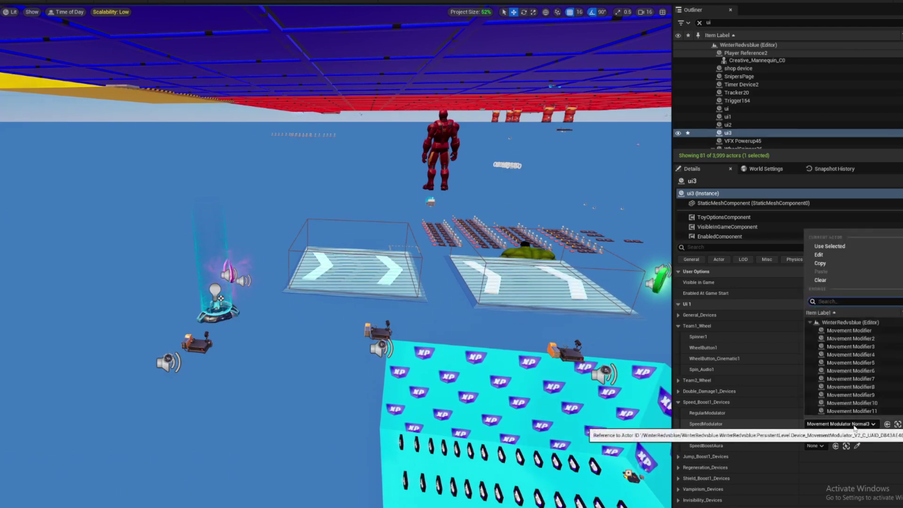
right_click_drag(336, 254, 362, 264)
key("w")
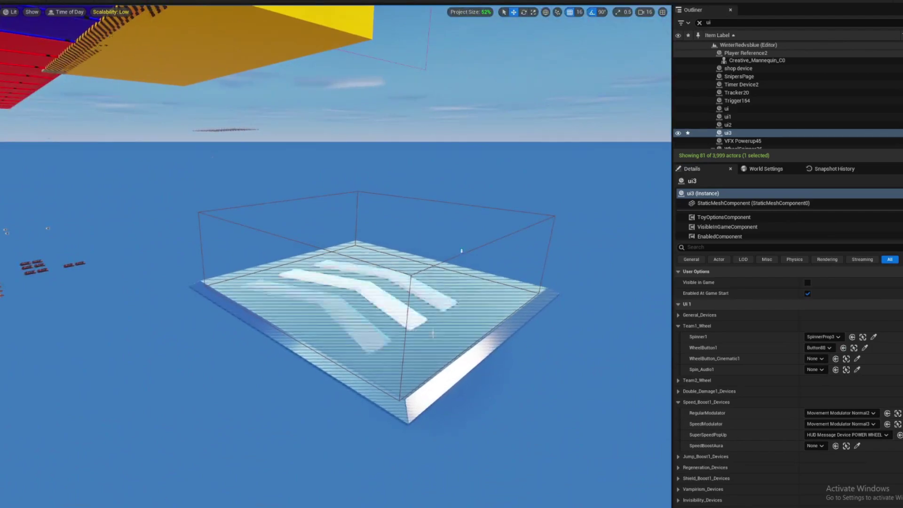
left_click(416, 326)
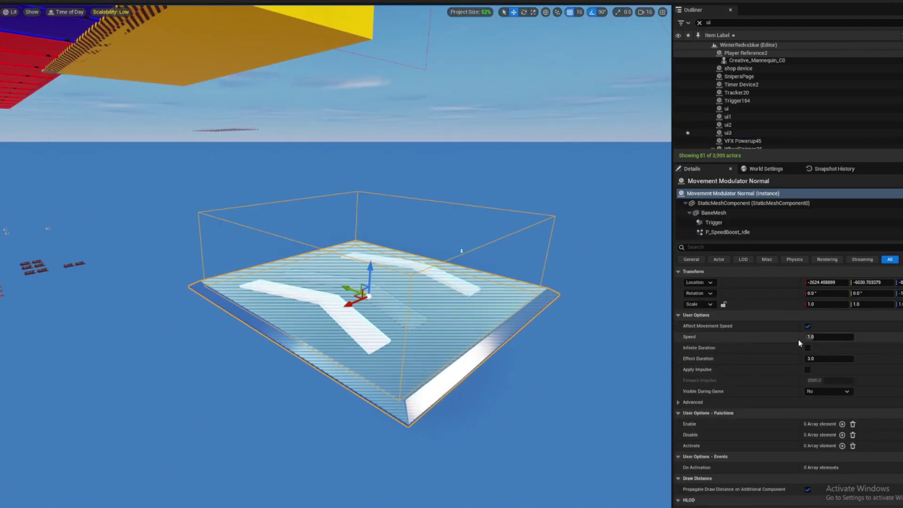
right_click_drag(517, 282, 423, 315)
key("s")
left_click(282, 324)
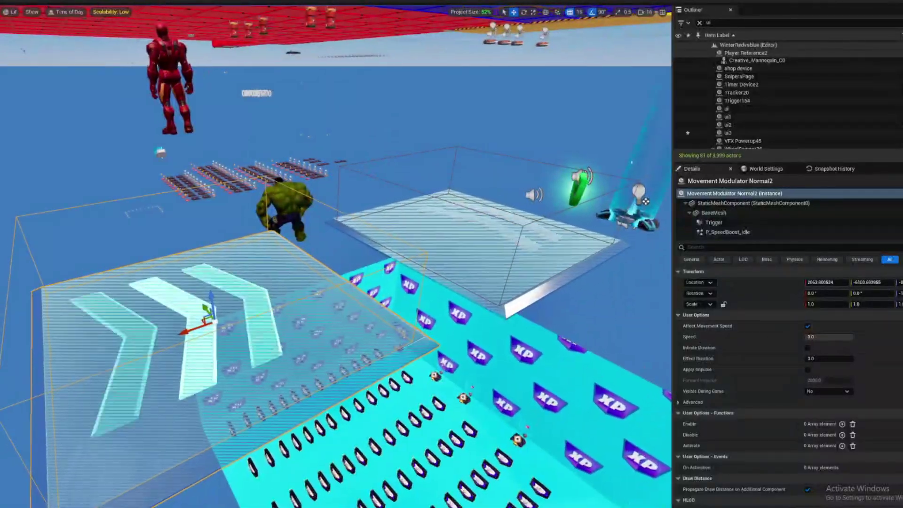
Step: Reselect ui3 and set the speed boost's RegularModulator to Movement Modulator Normal, SpeedModulator to Normal2 and SpeedBoostAura to VFX Powerup POWER WHEEL
mouse_move(524, 250)
right_mouse_down()
mouse_move(612, 207)
mouse_move(555, 263)
mouse_move(524, 250)
right_mouse_up()
key("s")
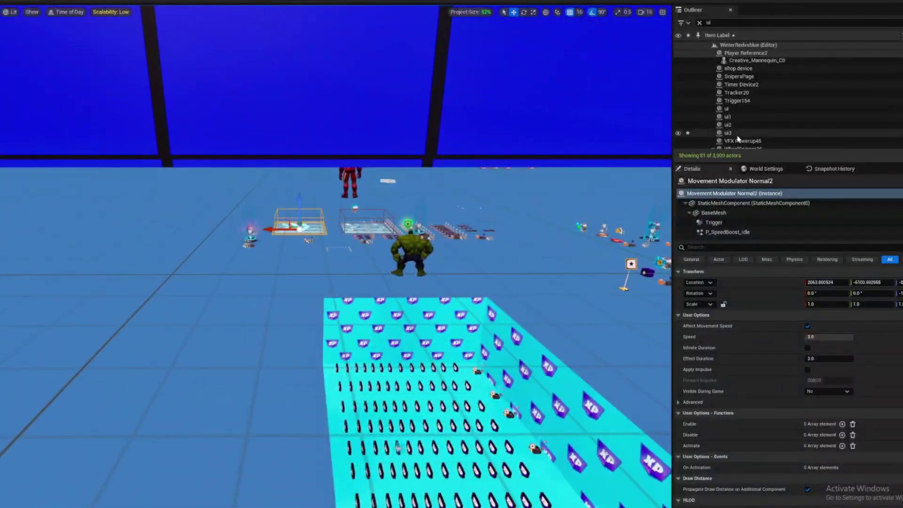
double_click(737, 133)
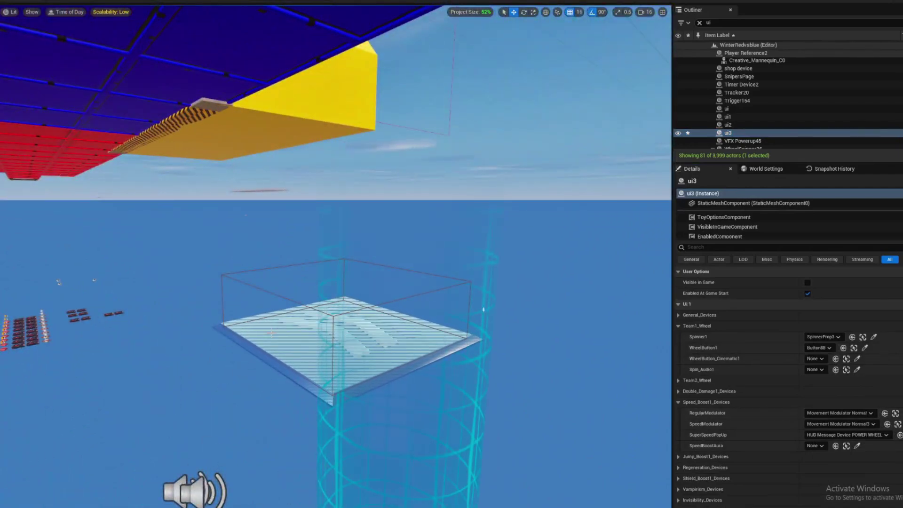
key("w")
right_click_drag(271, 333, 245, 332)
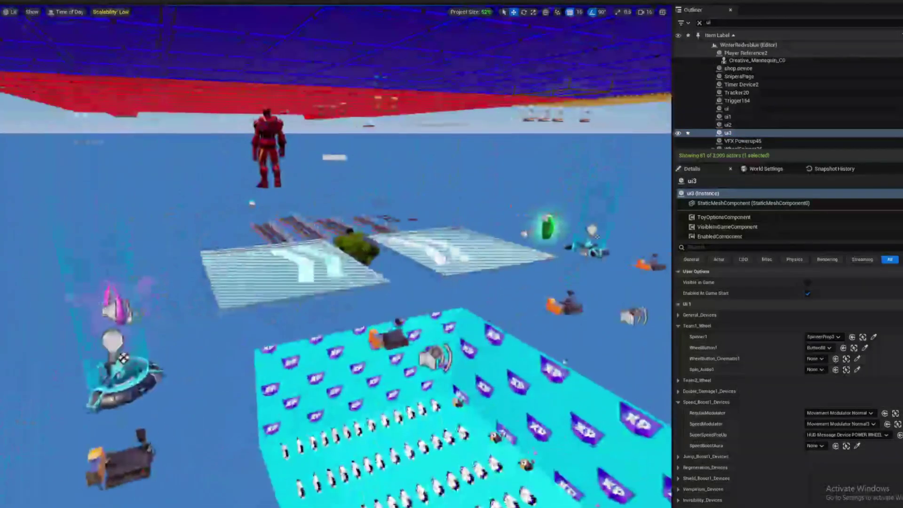
left_click(299, 287)
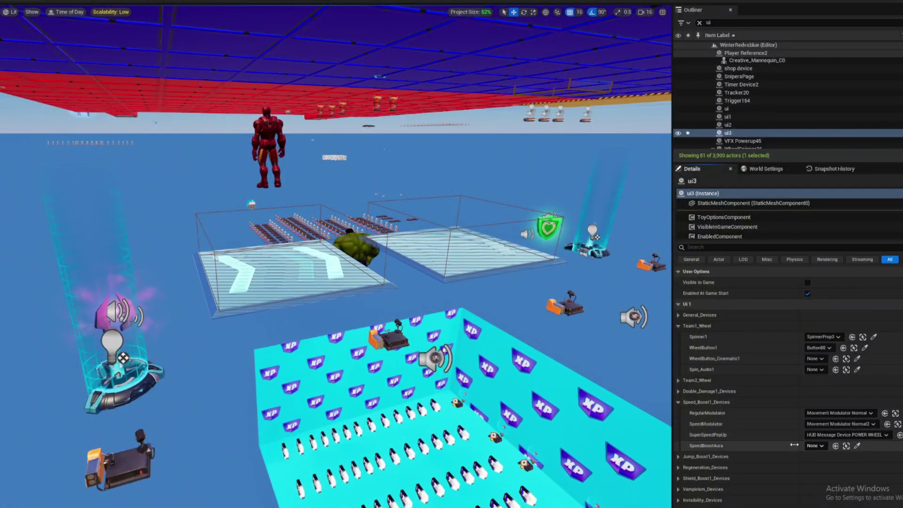
left_click(856, 446)
right_click_drag(433, 354, 672, 440)
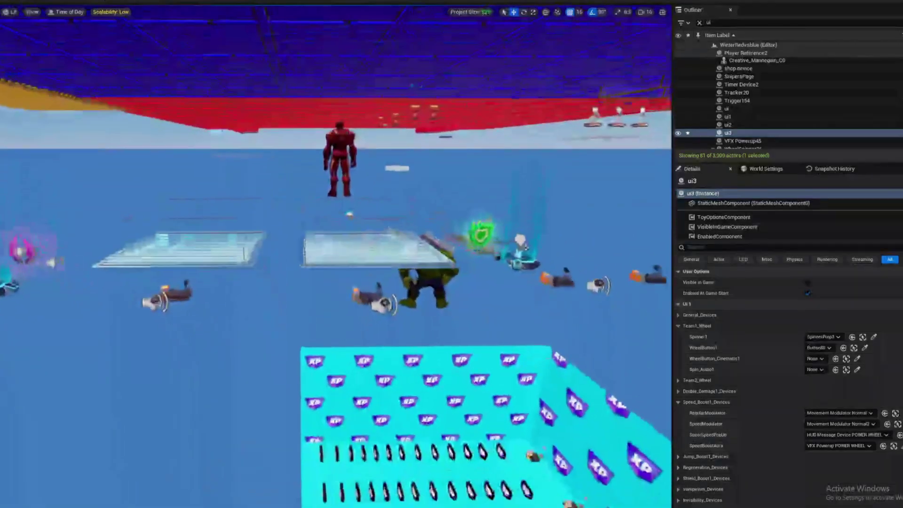
Step: Expand Jump_Boost1_Devices and assign Movement Modulator Normal3 as JumpModulator, HUD Message Device POWER WHEEL2 as SuperJumpPopUp and VFX Powerup POWER WHEEL2 as JumpBoostAura
left_click(678, 457)
left_click(857, 441)
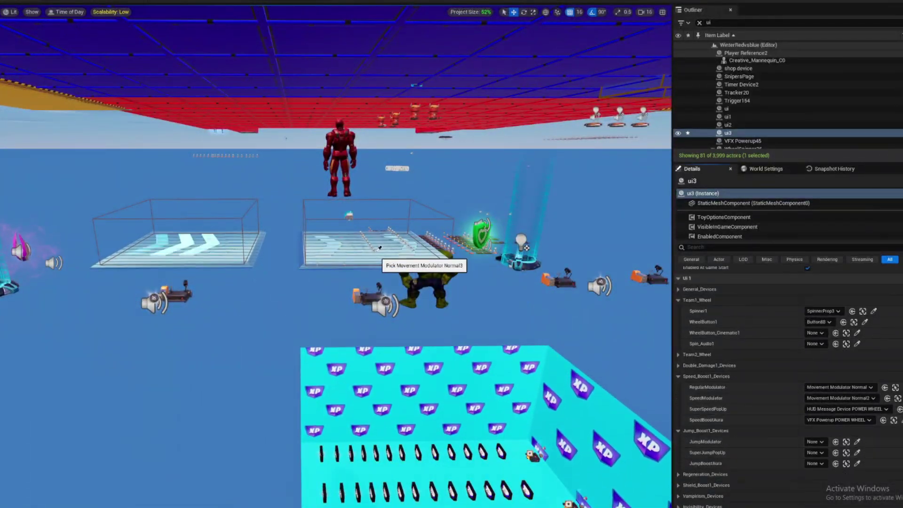
left_click(372, 294)
left_click(857, 453)
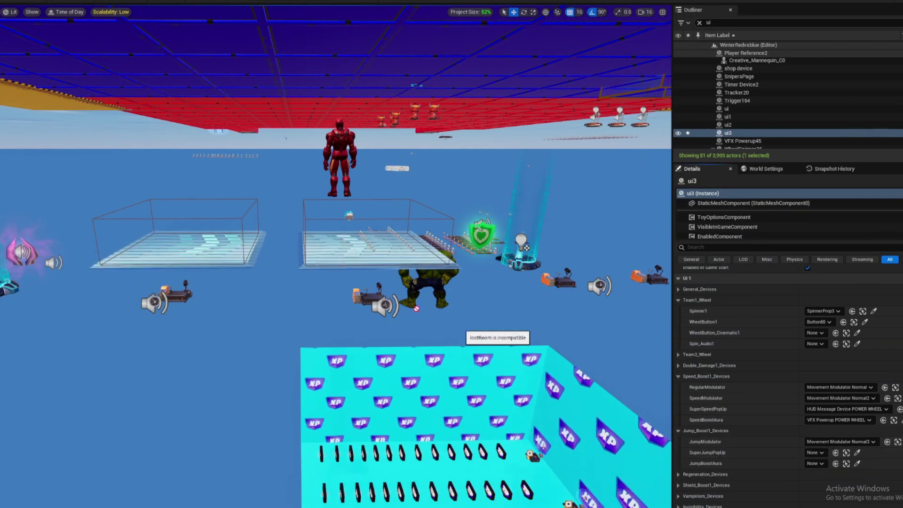
left_click(379, 294)
left_click(856, 463)
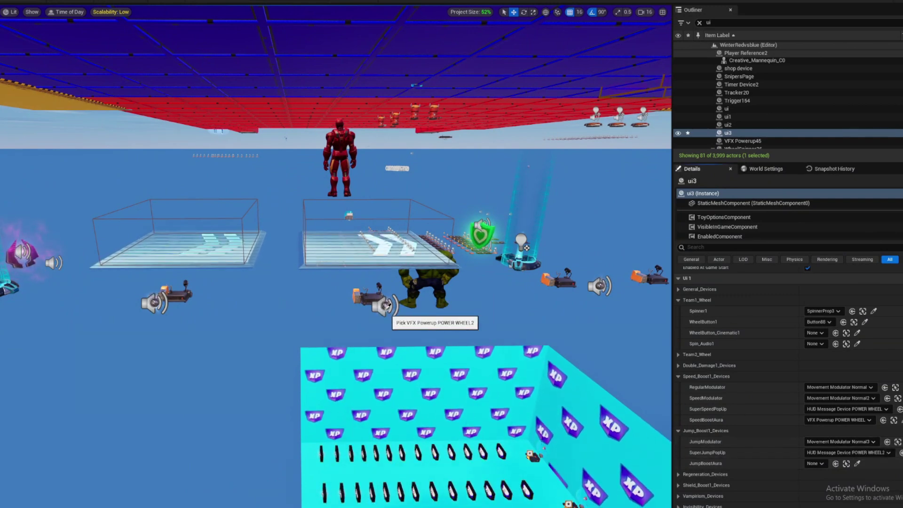
left_click(358, 294)
Step: Expand Regeneration_Devices and assign Reneration class as RegenerationClassSelector and Health Powerup4 as RegenerationDevice
left_click(678, 474)
scroll(678, 477, "down", 3)
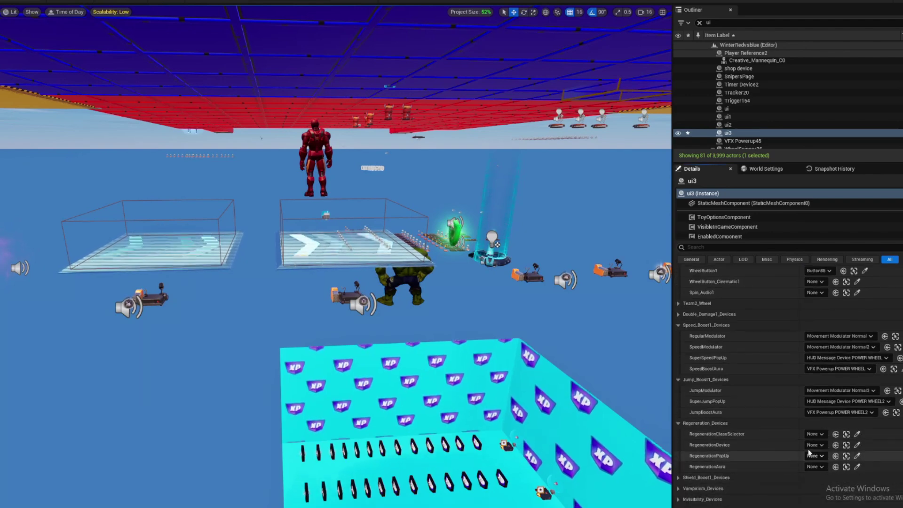
left_click(857, 434)
left_click(518, 267)
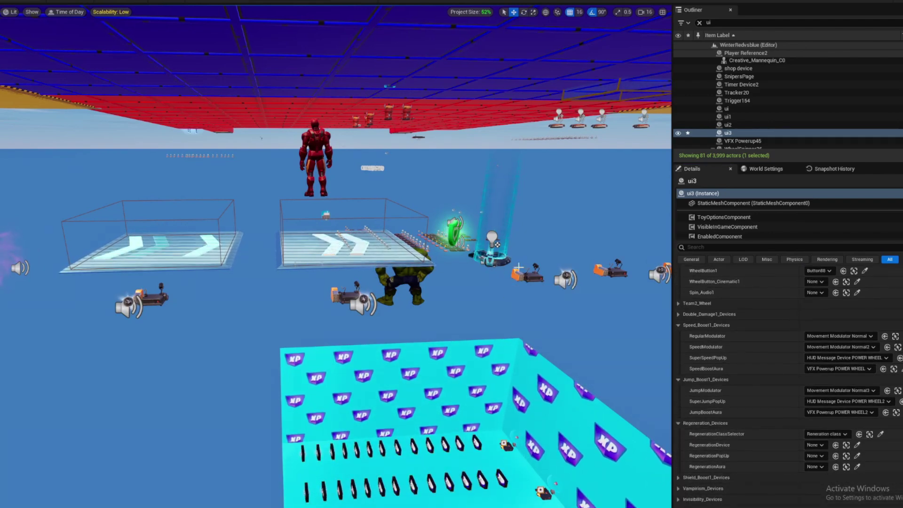
left_click(857, 445)
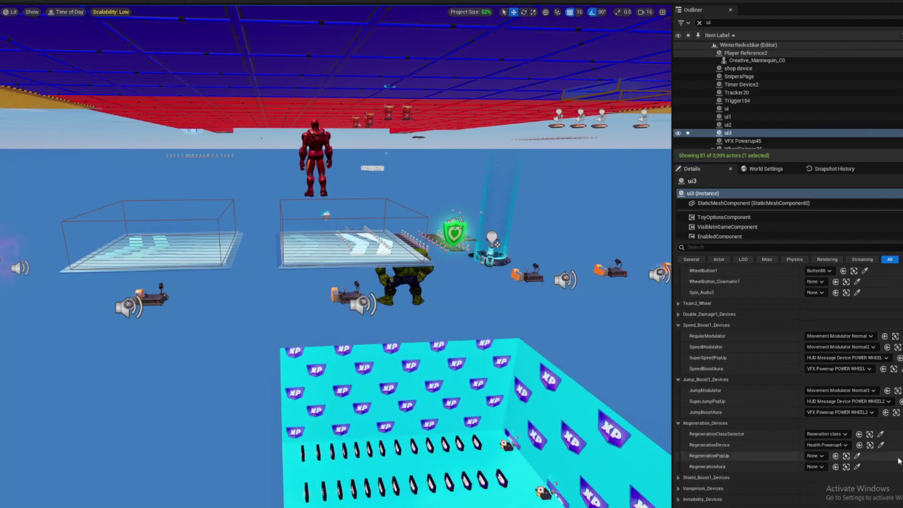
Step: Assign HUD Message Device POWER WHEEL5 as RegenerationPopUp and VFX Powerup POWER WHEEL5 as RegenerationAura
left_click(857, 456)
left_click(521, 267)
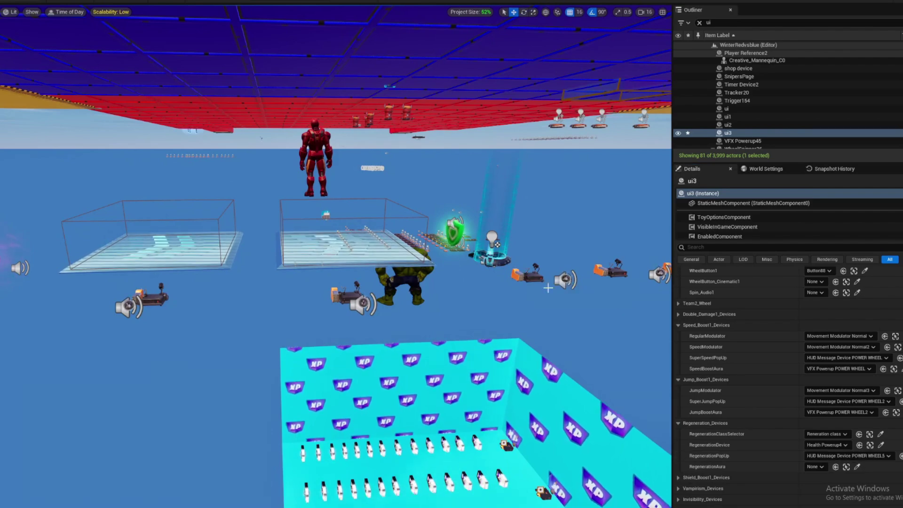
left_click(857, 467)
left_click(567, 280)
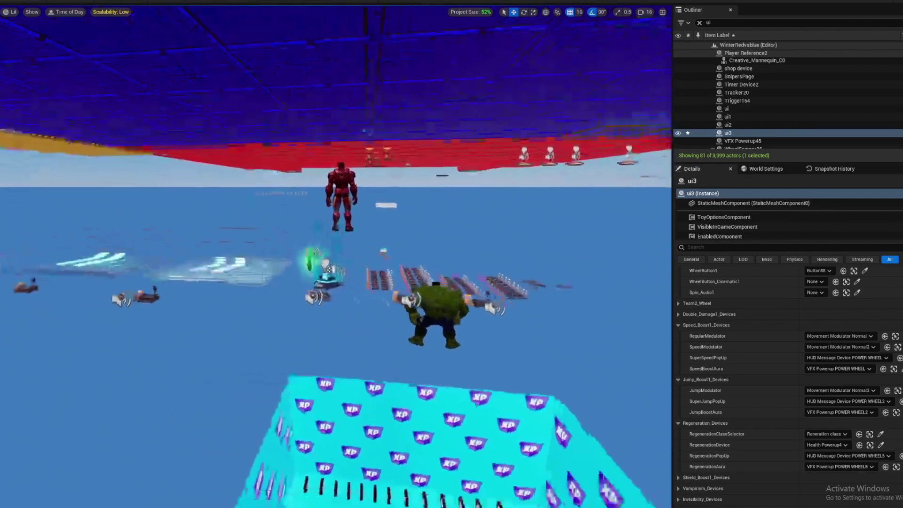
Step: In Shield_Boost1_Devices, assign HUD Message Device POWER WHEEL3 as JuggernautPopUp and VFX Powerup POWER WHEEL3 as JuggernautAura, and set ShieldToGrant to 150
left_click(678, 423)
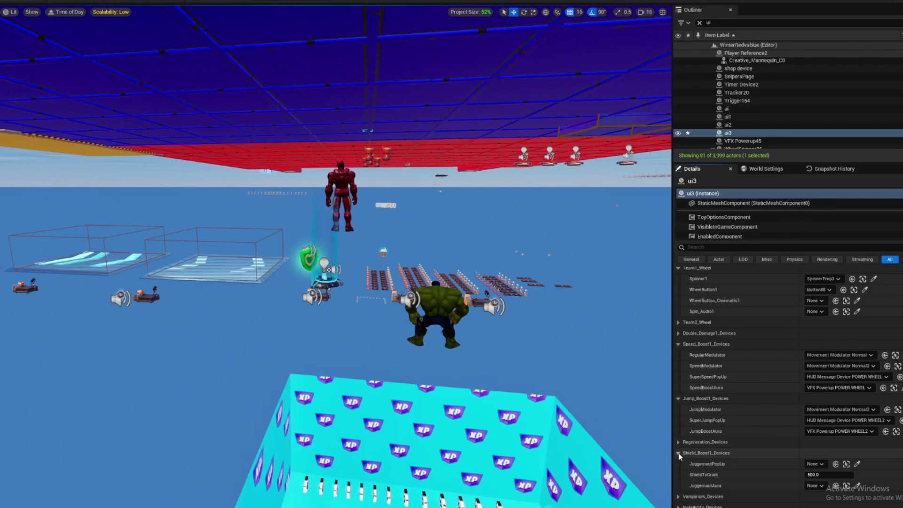
left_click(678, 453)
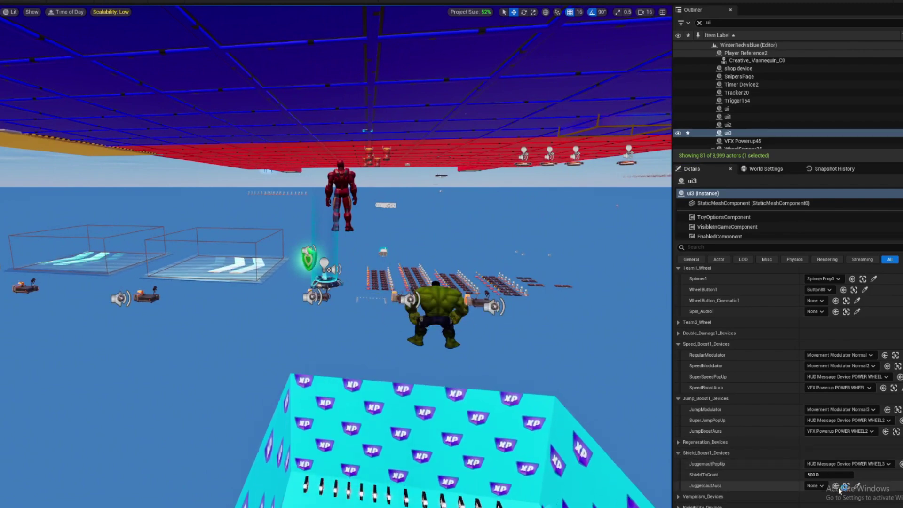
left_click(856, 488)
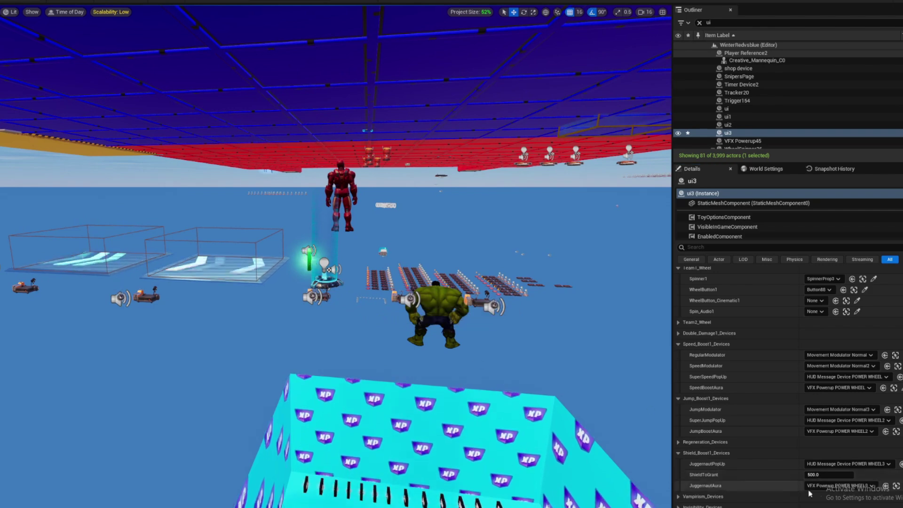
left_click(813, 475)
type("15")
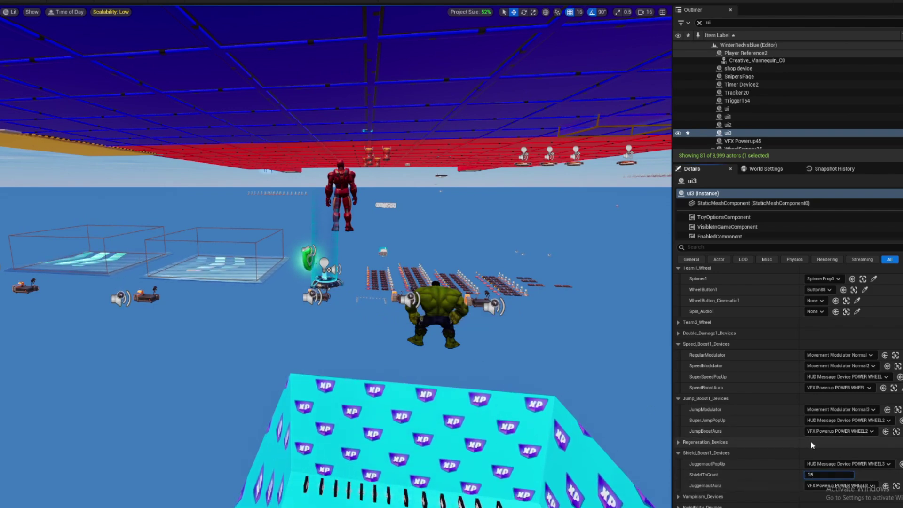
type("0")
Step: Expand Vampirism_Devices and assign HUD Message Device POWER WHEEL4 as VampirismPopUp and VFX Powerup POWER WHEEL4 as VampirismAura
scroll(767, 428, "down", 2)
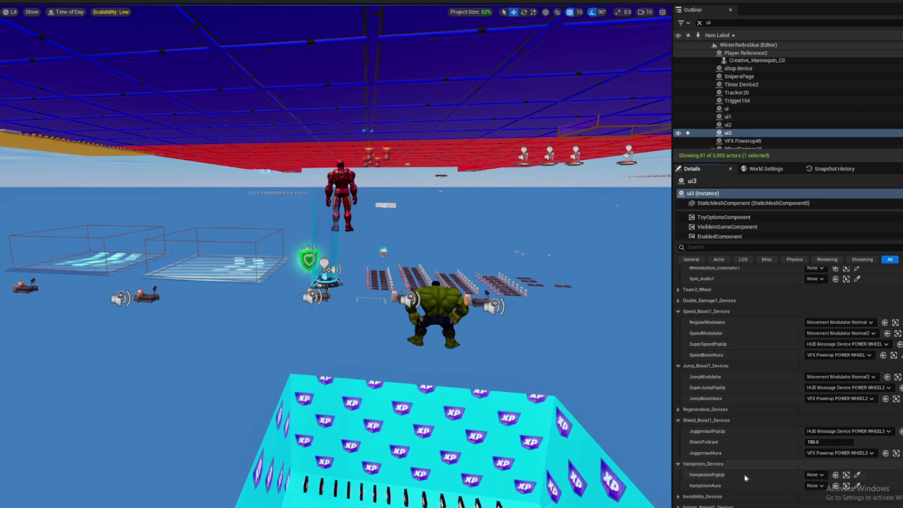
left_click(857, 474)
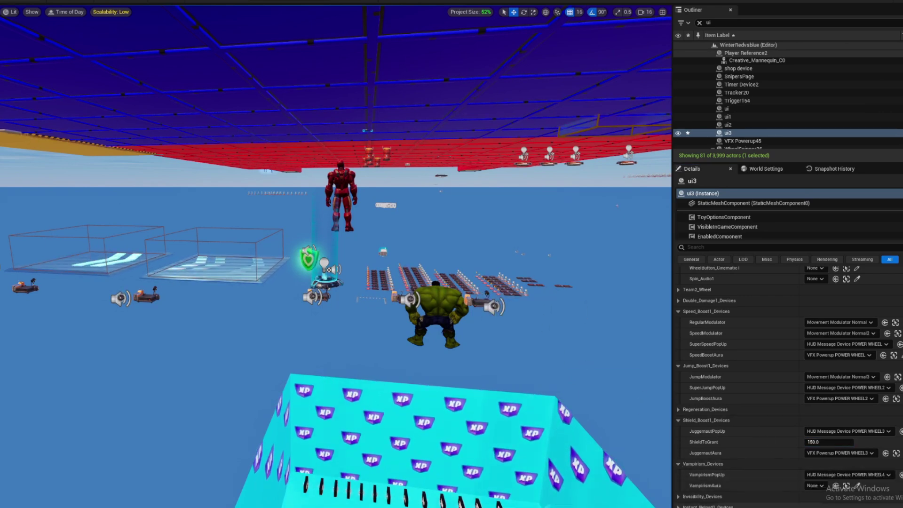
left_click(858, 486)
left_click(471, 303)
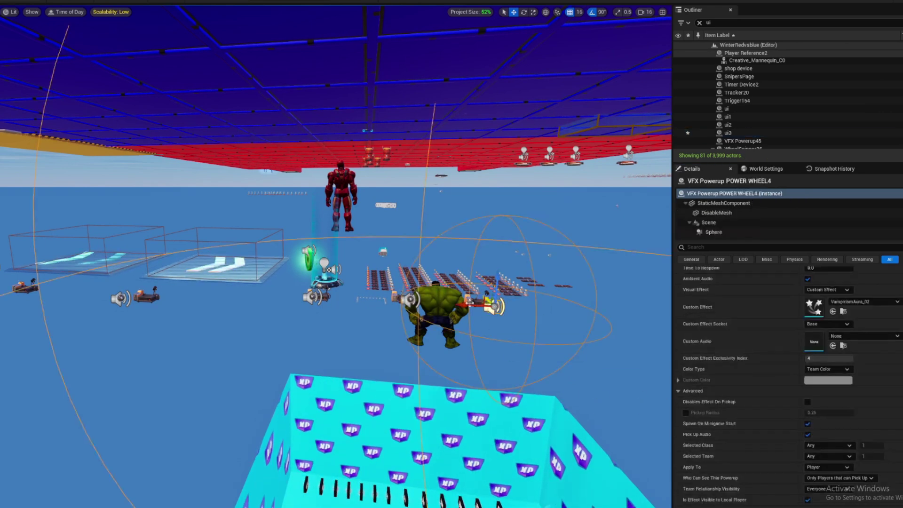
Step: Select the vampirism HUD message device and check its HUD Widget options by searching for "vamp"
left_click(468, 298)
scroll(866, 424, "down", 3)
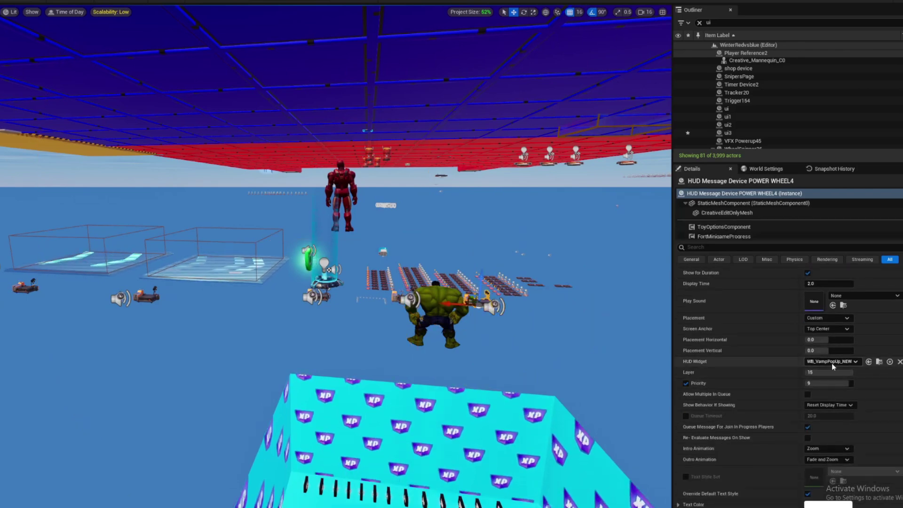
left_click(831, 363)
type("vamp")
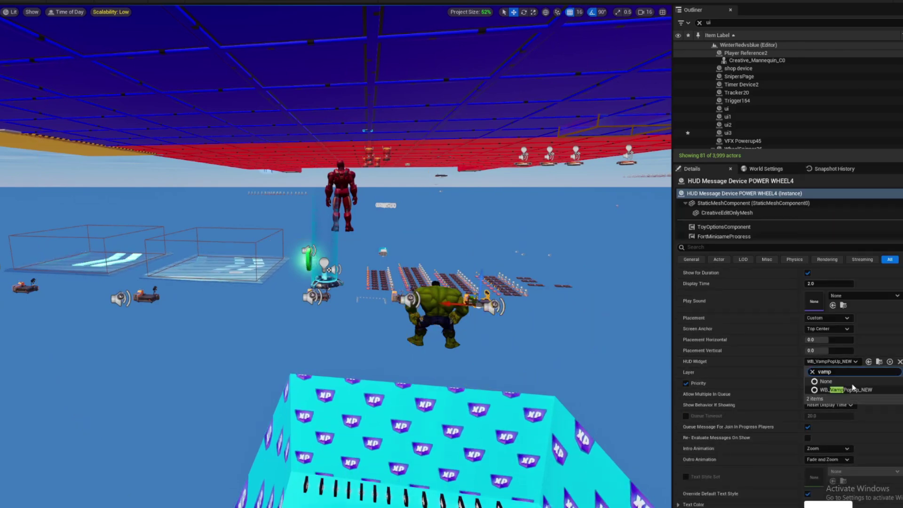
right_click_drag(420, 345, 498, 317)
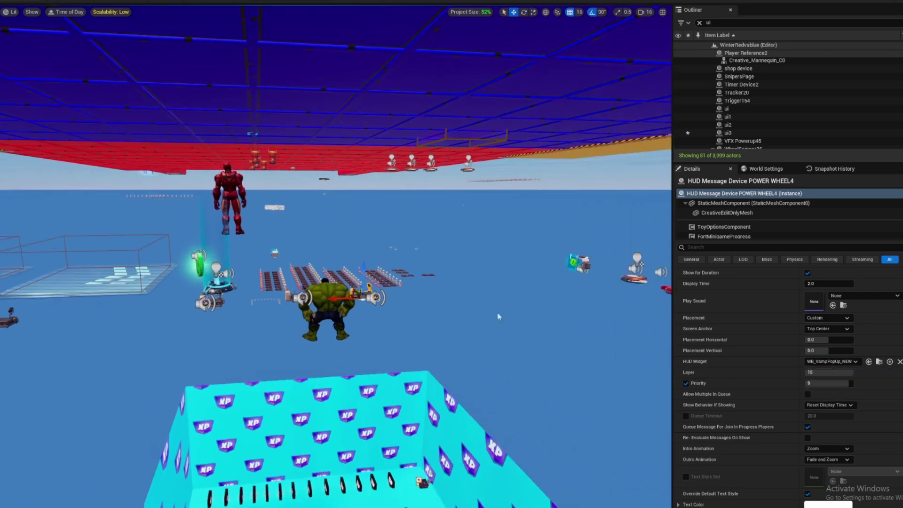
Step: Reselect ui3, expand Invisibility_Devices and assign Conditional Button37 as CardDetector and Item Granter202 as InvisCardGranter
left_click(751, 141)
left_click(744, 133)
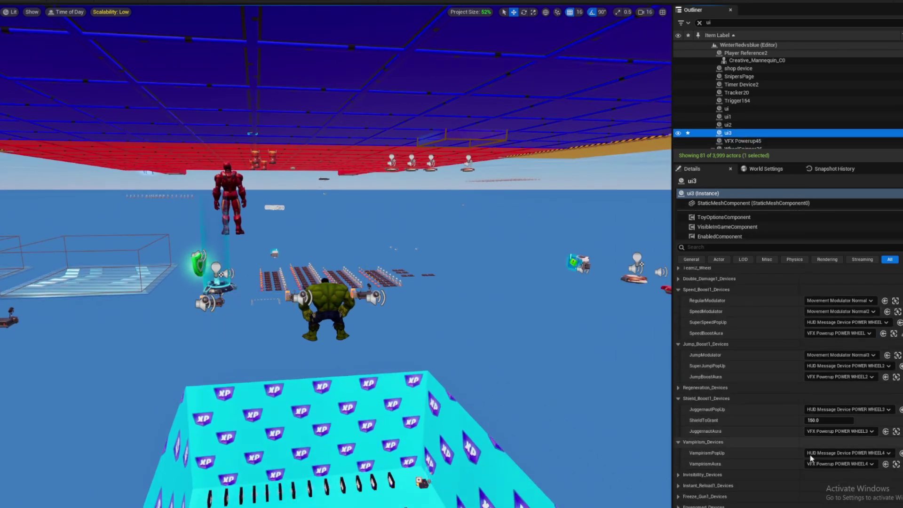
left_click(702, 474)
scroll(872, 453, "down", 2)
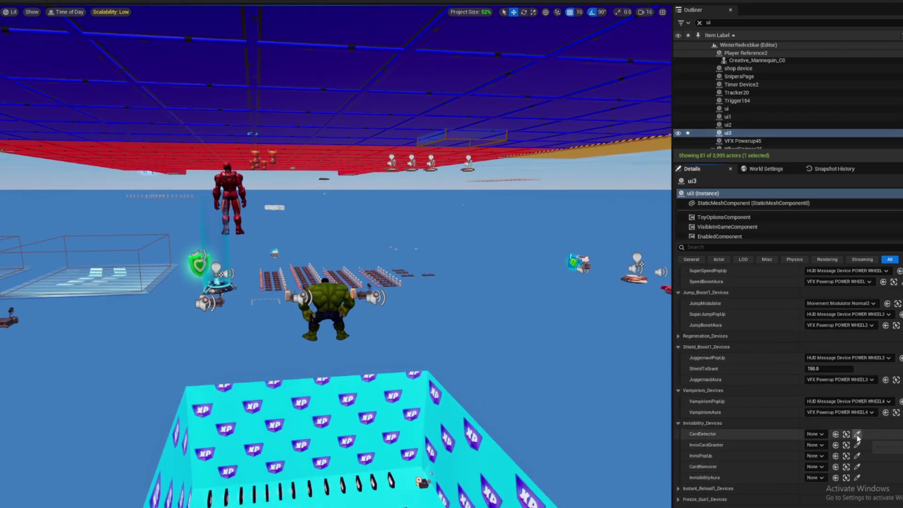
left_click(857, 434)
right_click_drag(553, 357, 625, 332)
left_click(490, 283)
right_click_drag(490, 283, 565, 283)
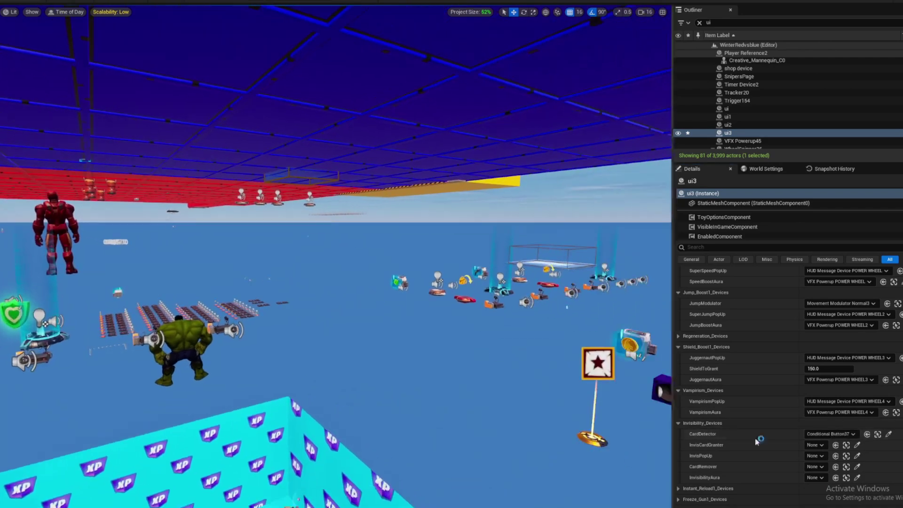
left_click(856, 445)
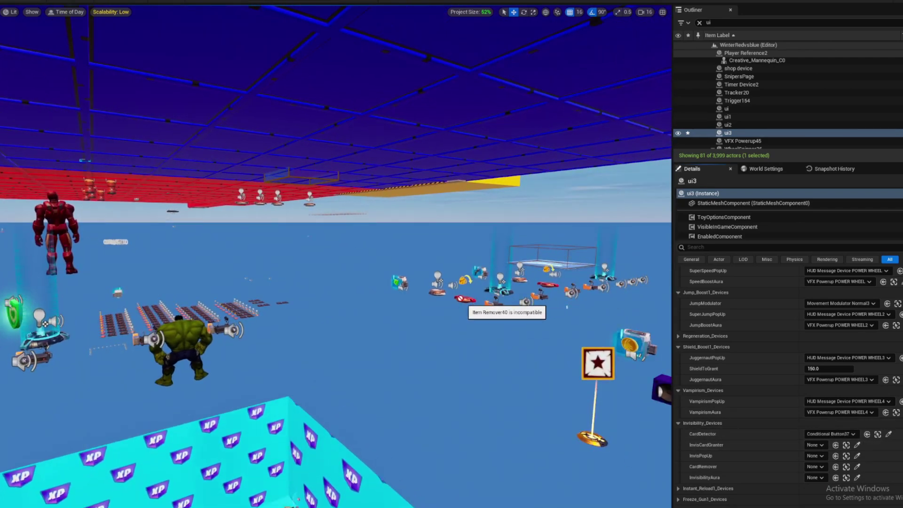
left_click(453, 296)
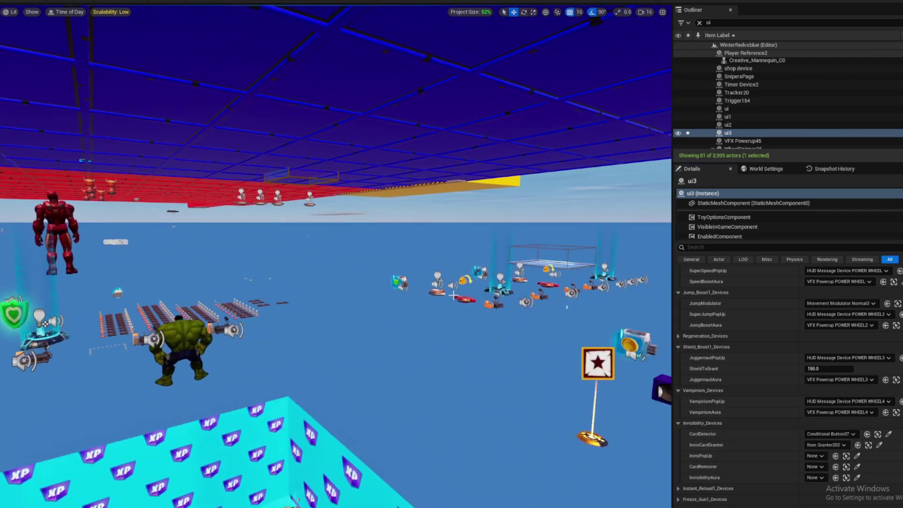
Step: Assign HUD Message Device POWER WHEEL6 as InvisPopUp, Item Remover40 as CardRemover and VFX Powerup POWER WHEEL6 as InvisibilityAura
left_click(498, 303)
left_click(856, 466)
left_click(470, 297)
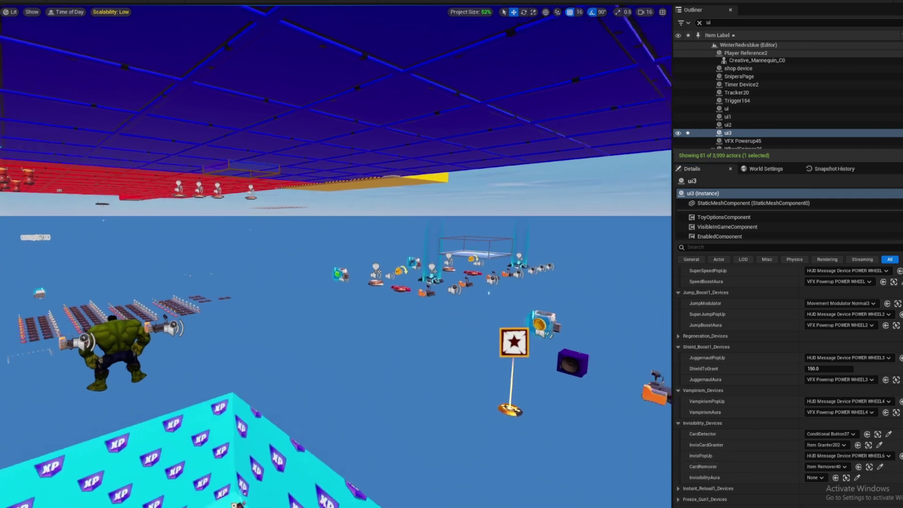
left_click(857, 478)
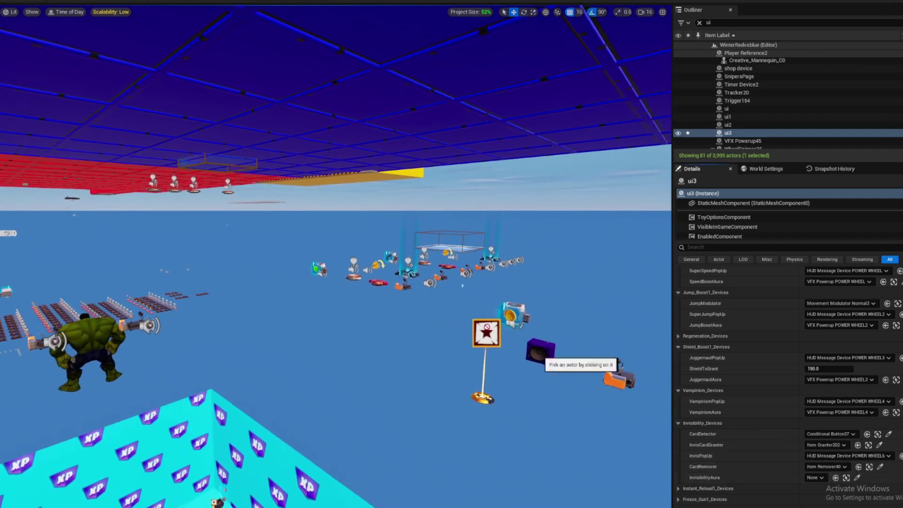
left_click(436, 281)
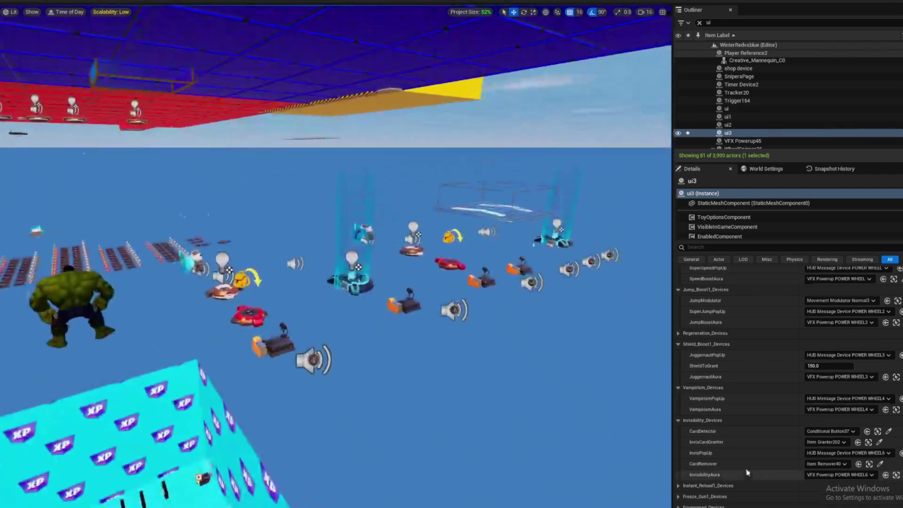
Step: Expand Instant_Reload1_Devices and assign Defalt class2 as the class selector, HUD Message Device POWER WHEEL7 as InstantReloadPopUp and VFX Powerup POWER WHEEL7 as InstantReloadAura
left_click(678, 485)
scroll(680, 484, "down", 1)
left_click(857, 471)
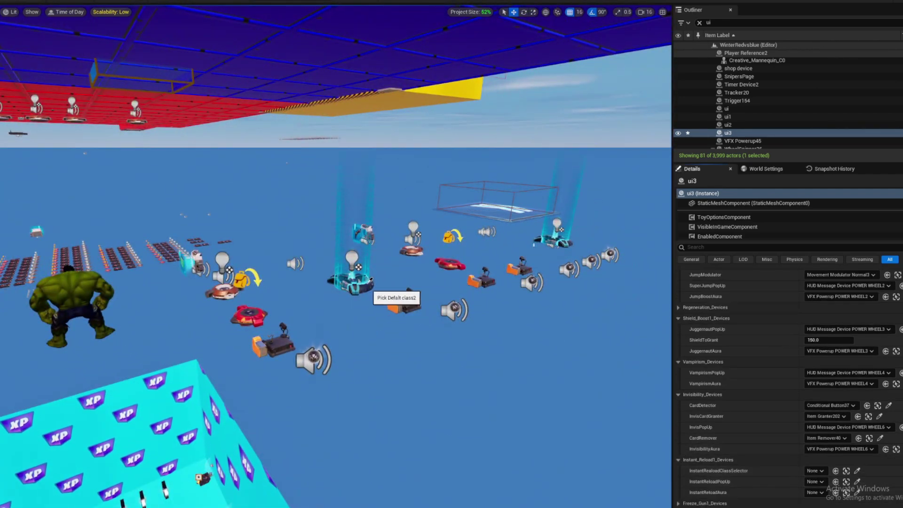
left_click(857, 482)
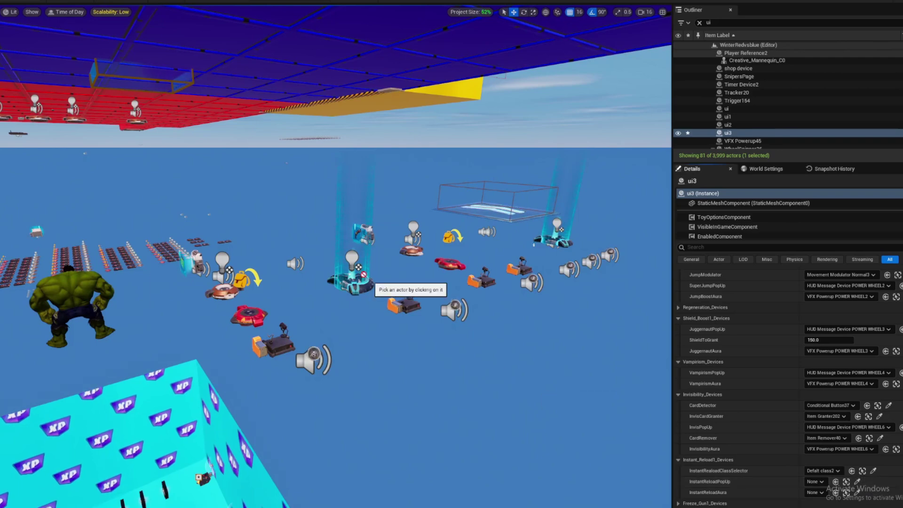
left_click(404, 302)
left_click(857, 493)
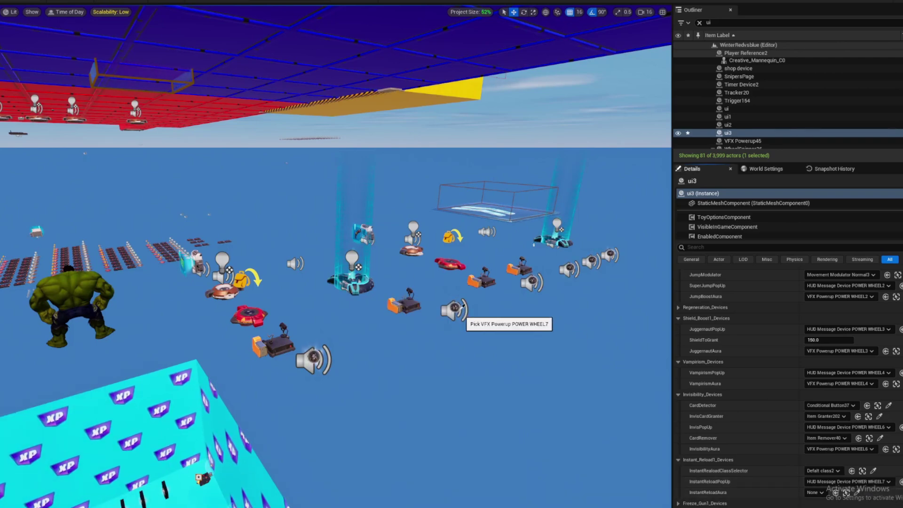
left_click(458, 306)
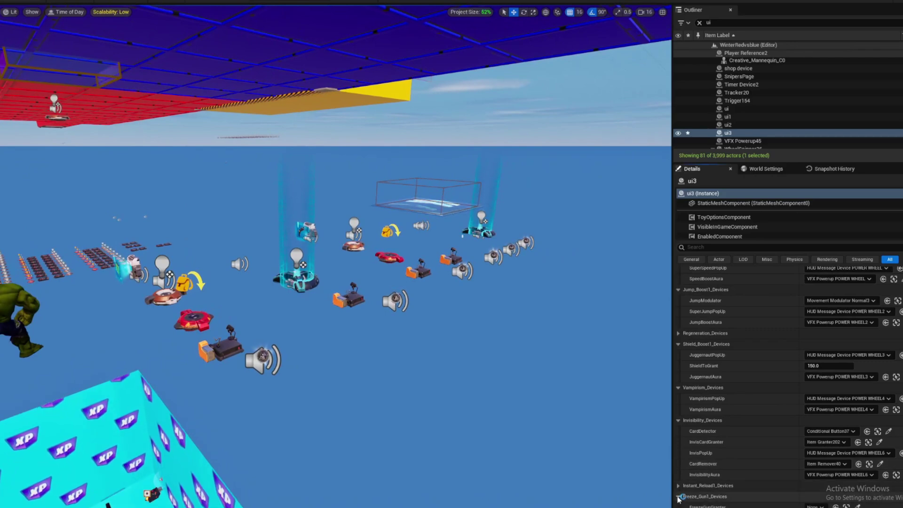
Step: Expand Freeze_Gun1_Devices and assign Item Granter203 as FreezeGunGranter and HUD Message Device POWER WHEEL9 as FreezeGunPopUp
left_click(678, 496)
scroll(753, 489, "down", 3)
left_click(857, 468)
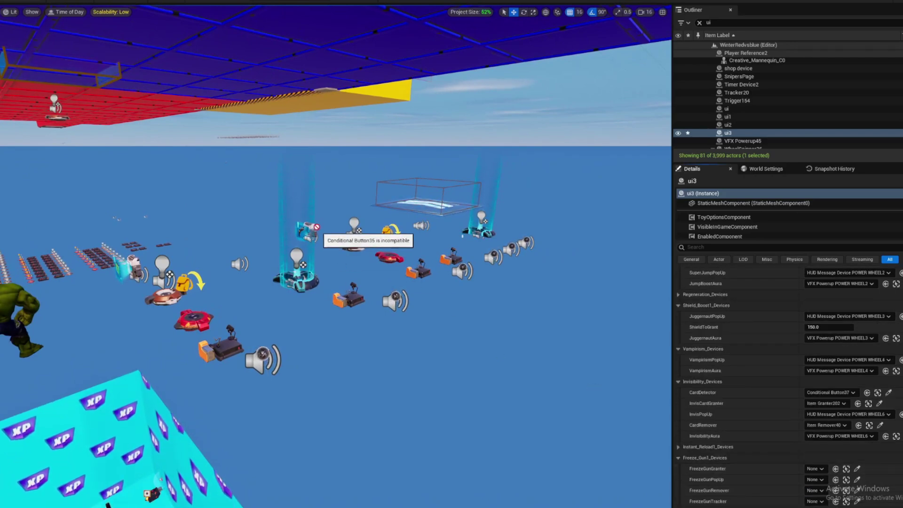
key("d")
right_click_drag(325, 230, 302, 226)
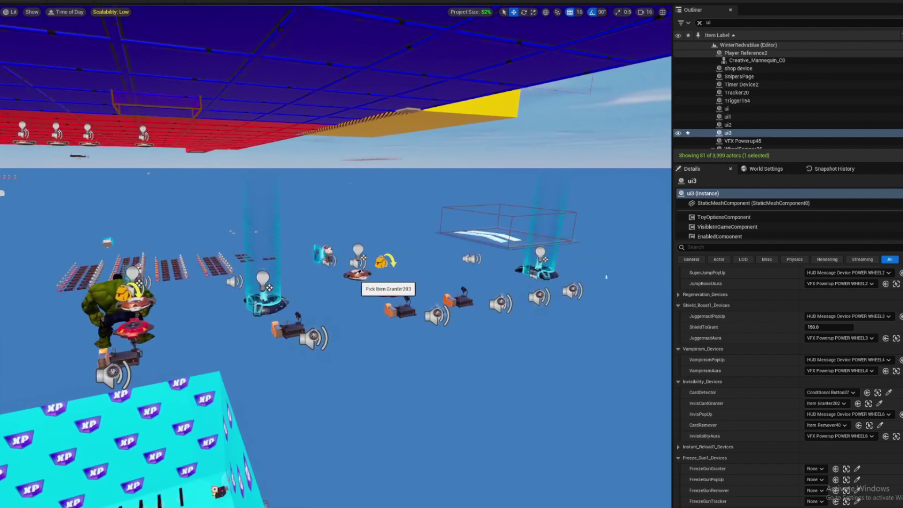
left_click(856, 480)
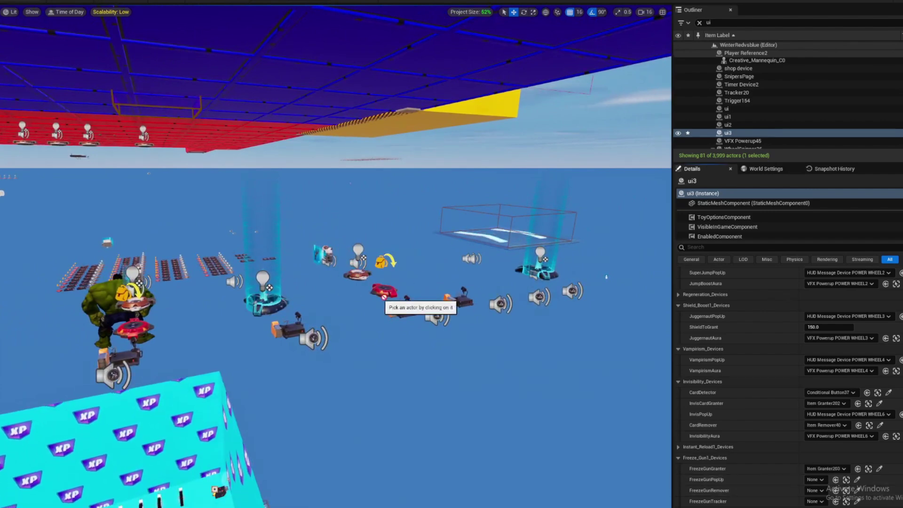
Step: Assign Item Remover39 as FreezeGunRemover, Conditional Button35 as FreezeGunTracker and VFX Powerup POWER WHEEL8 as FreezeGunAura
left_click(858, 492)
left_click(857, 501)
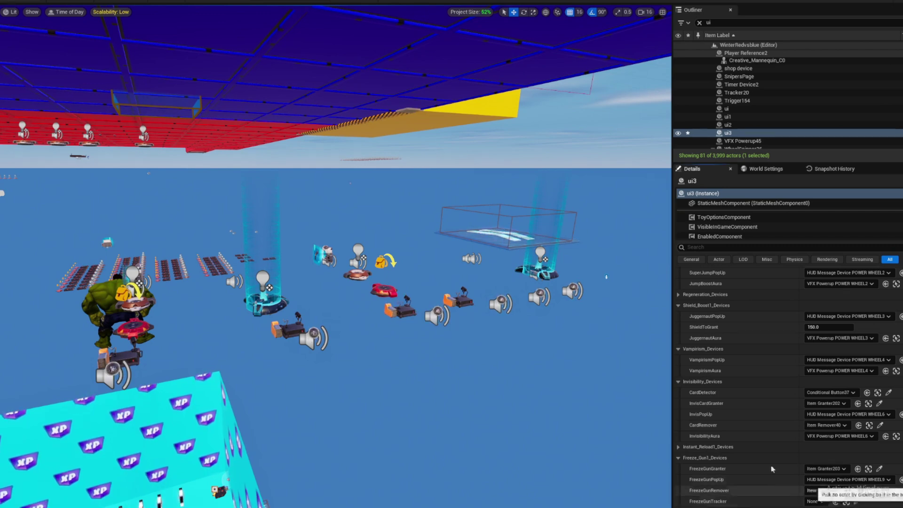
scroll(775, 439, "down", 2)
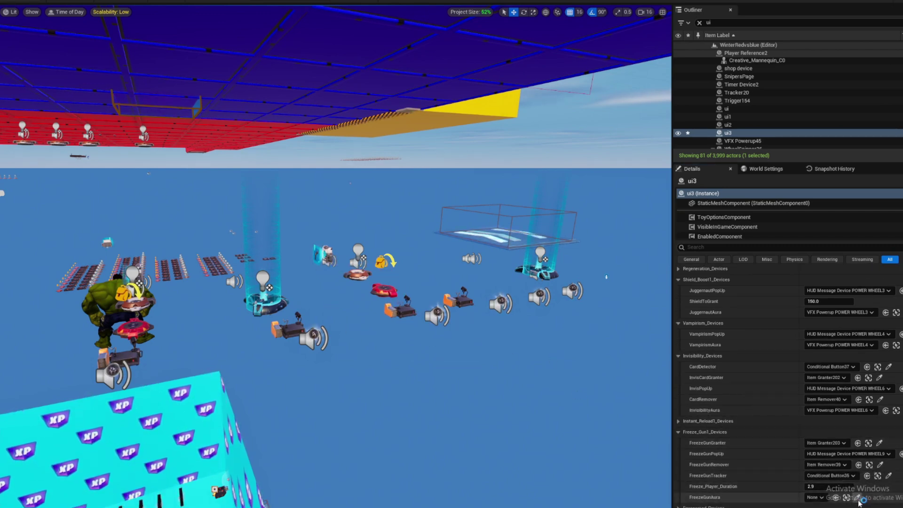
left_click(857, 497)
Step: Under Envenomed_Devices, assign VFX Powerup POWER WHEEL10 as EnvenomedAura and HUD Message Device POWER WHEEL10 as the pop-up
scroll(442, 314, "down", 2)
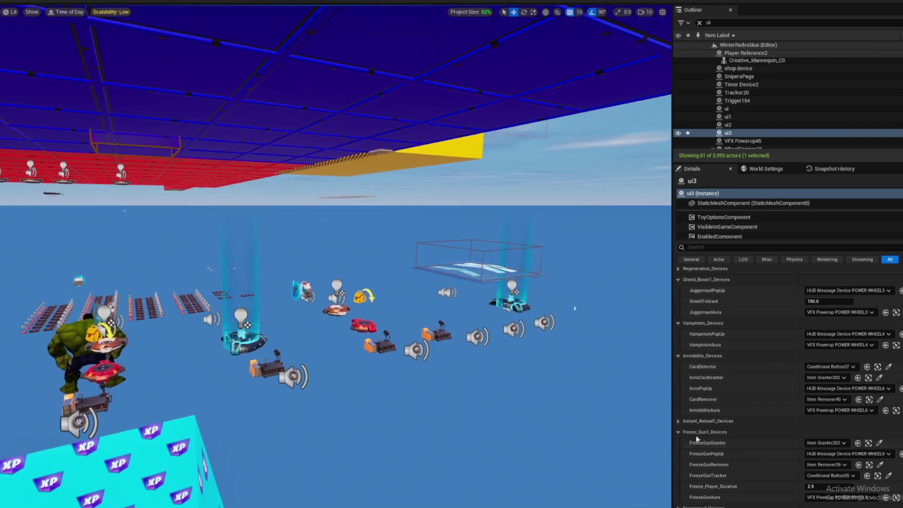
left_click(440, 314)
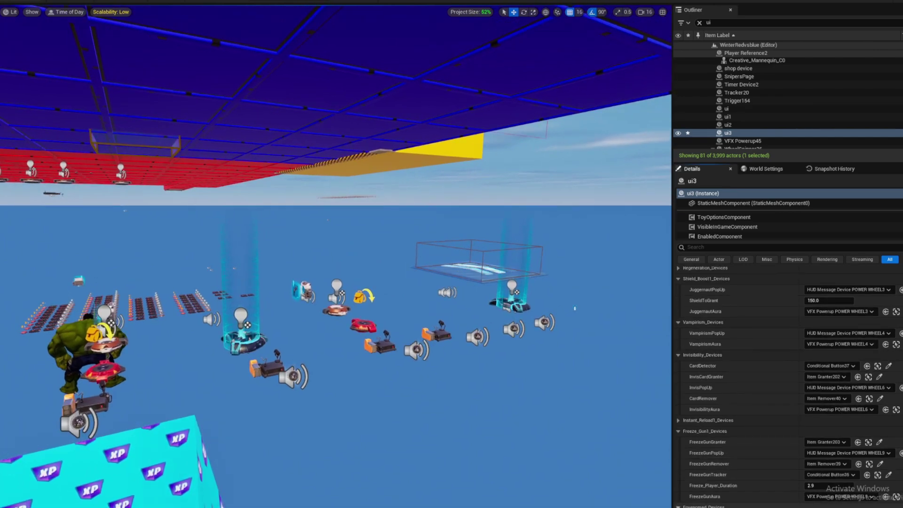
scroll(788, 386, "down", 1)
left_click(856, 498)
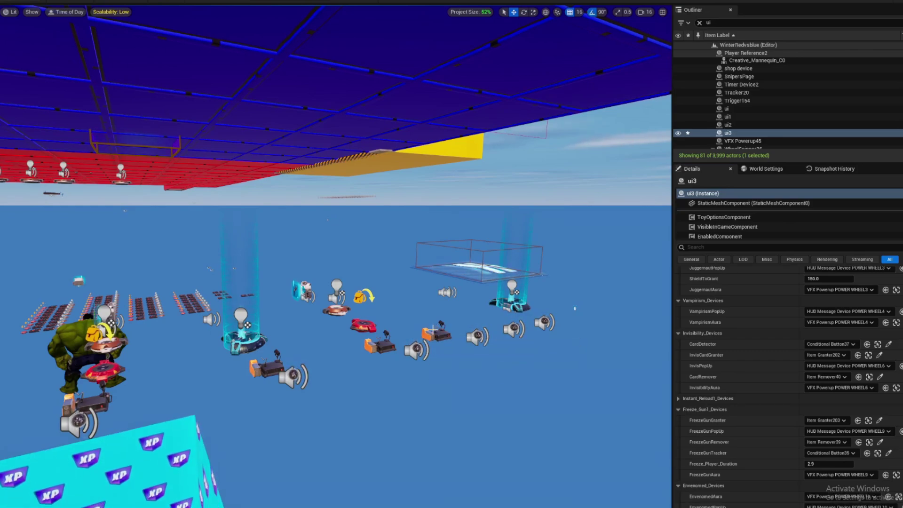
Step: Return to the spin wheel on the blue team's platform to inspect it
right_click_drag(433, 329, 579, 282)
key("w")
key("w")
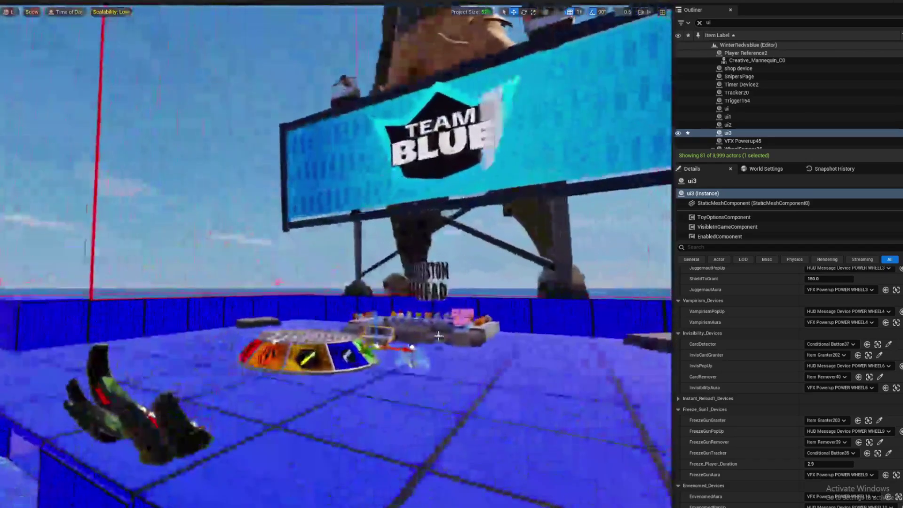